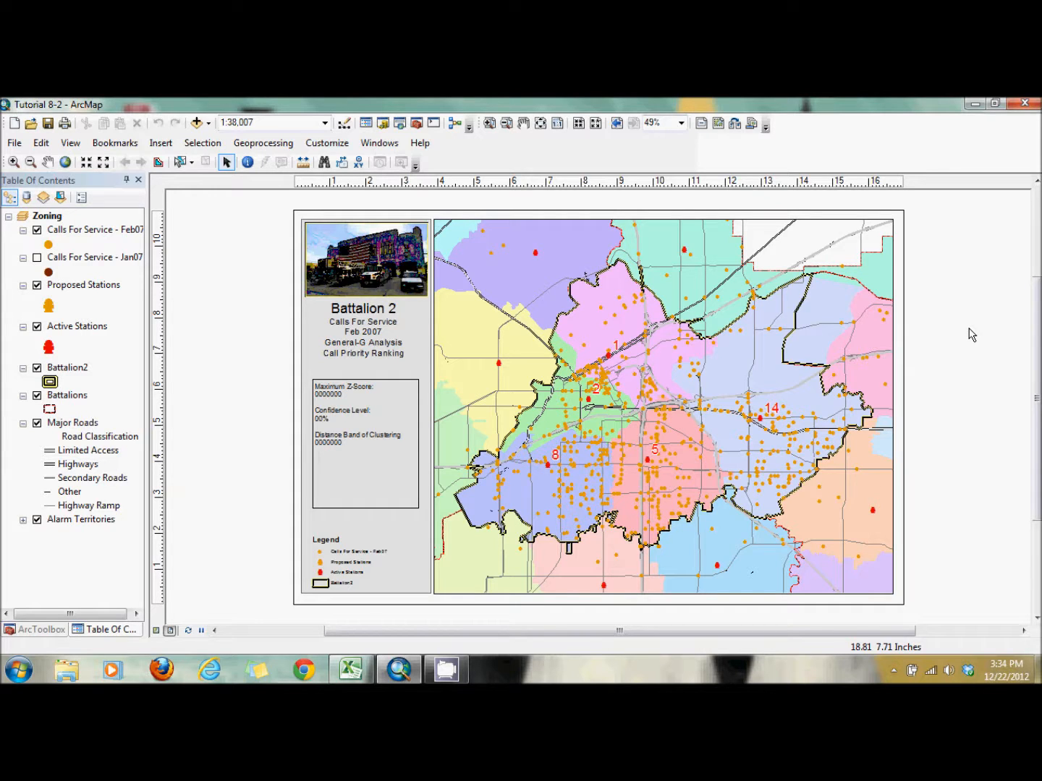
{"action": "left_click", "coordinate": [422, 144]}
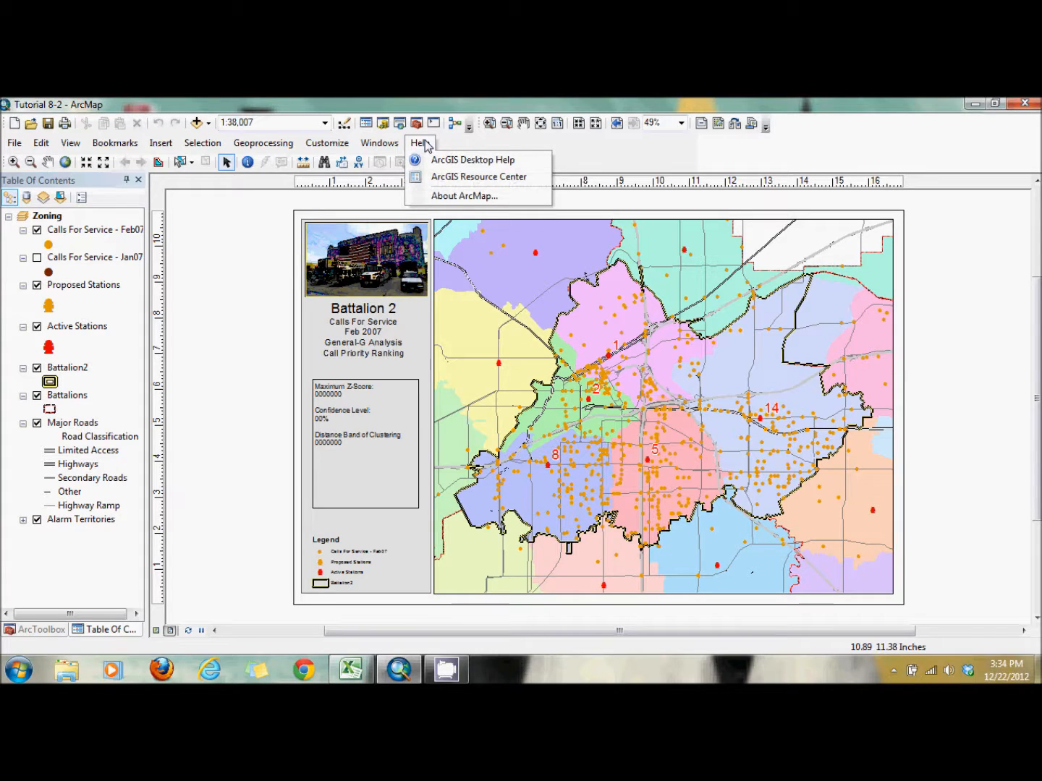
{"action": "left_click", "coordinate": [267, 322]}
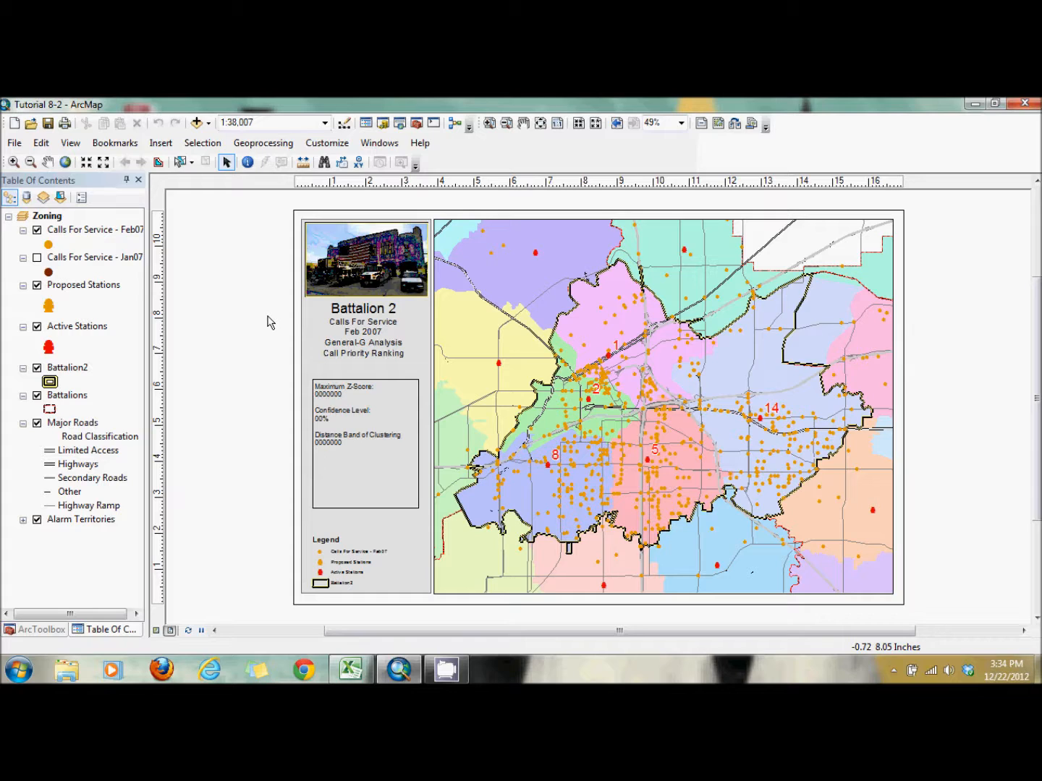
Start the Calculate Distance Band from Neighbor Count tool from Spatial Statistics Utilities with Calls For Service - Feb07 as input features
{"action": "left_click", "coordinate": [48, 632]}
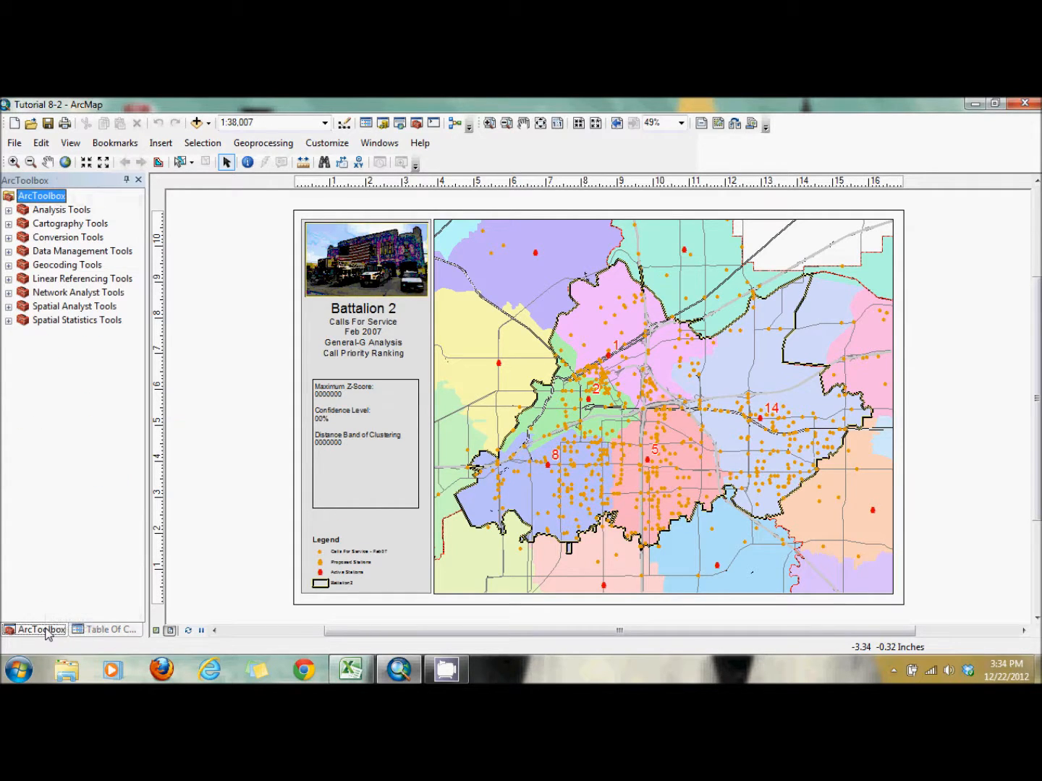
{"action": "left_click", "coordinate": [8, 320]}
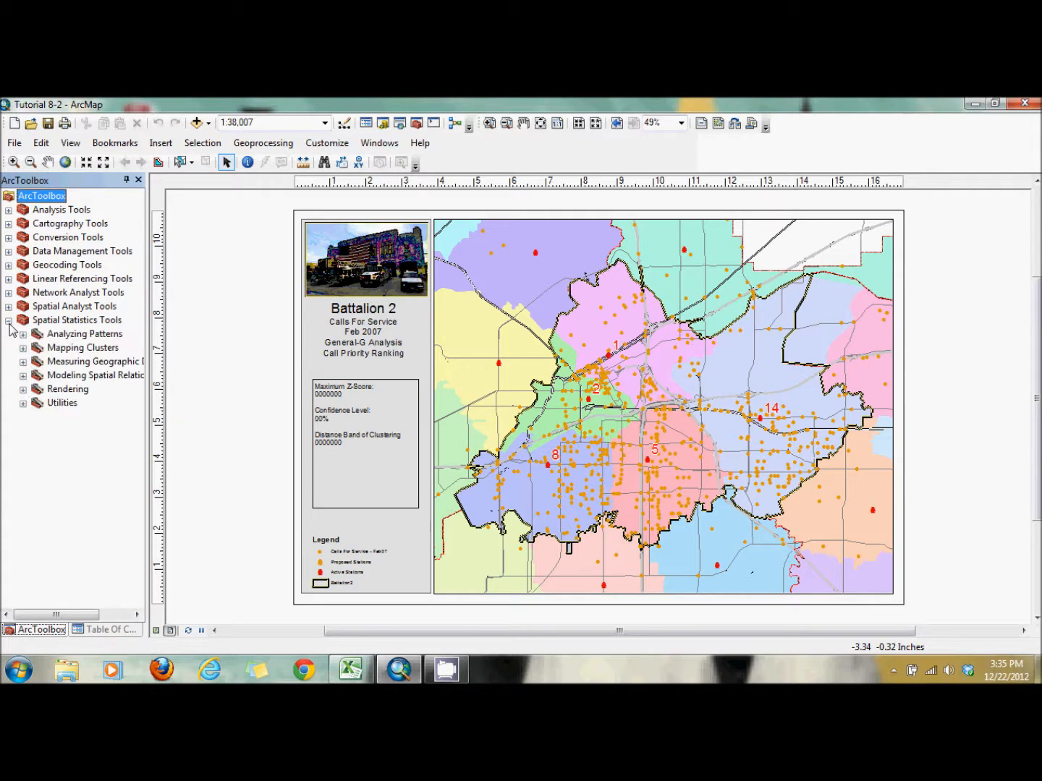
{"action": "left_click", "coordinate": [23, 403]}
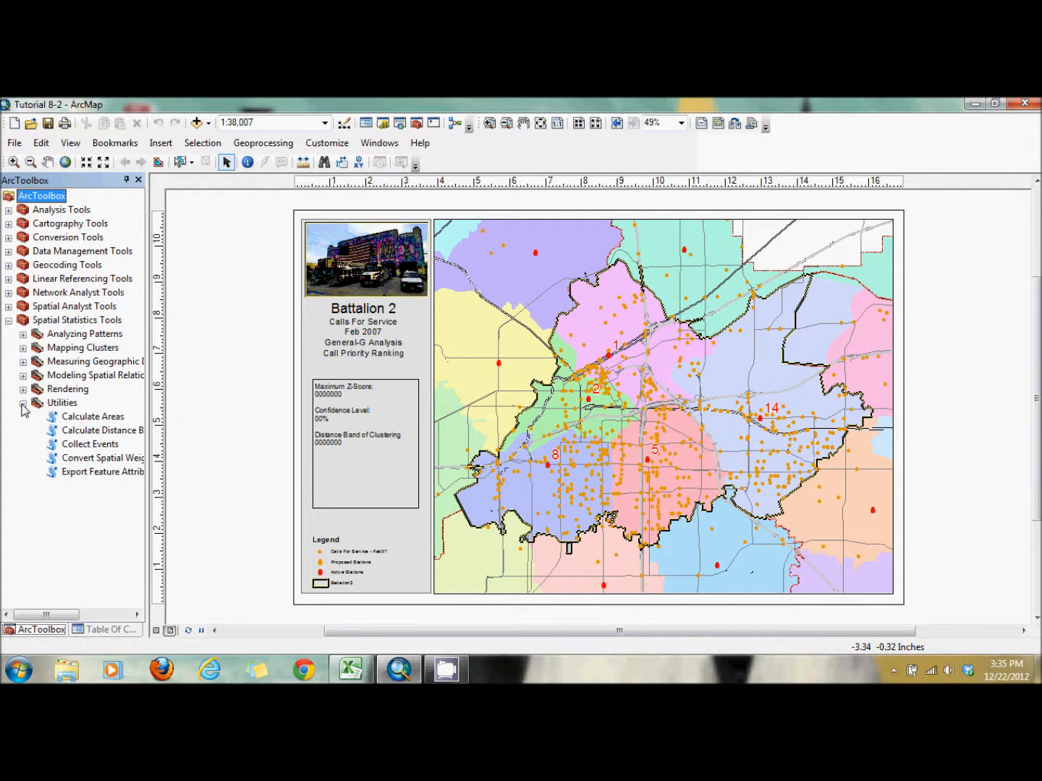
{"action": "left_click", "coordinate": [86, 433]}
{"action": "left_click", "coordinate": [87, 436]}
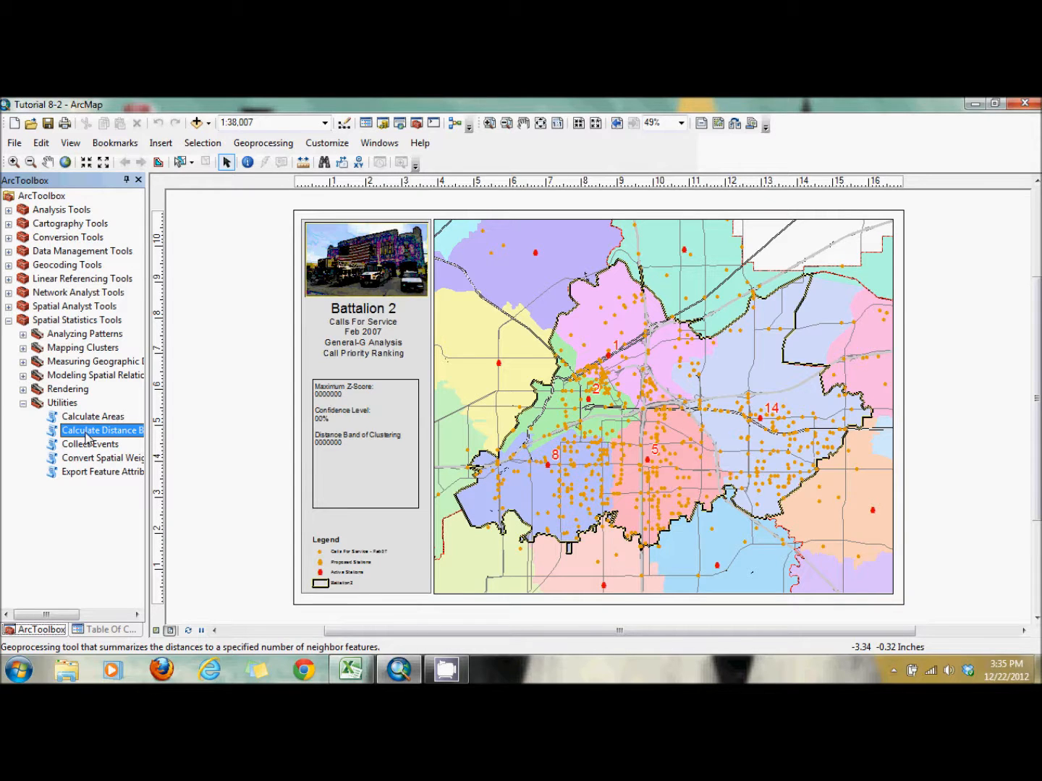
{"action": "double_click", "coordinate": [86, 435]}
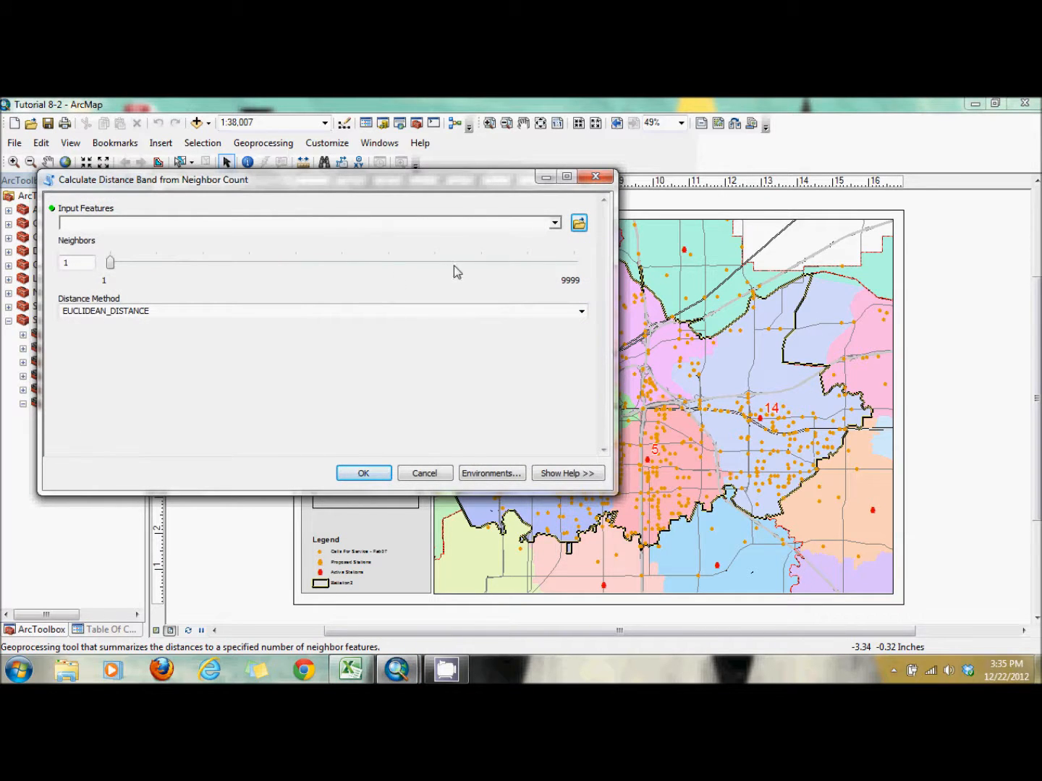
{"action": "left_click", "coordinate": [556, 223]}
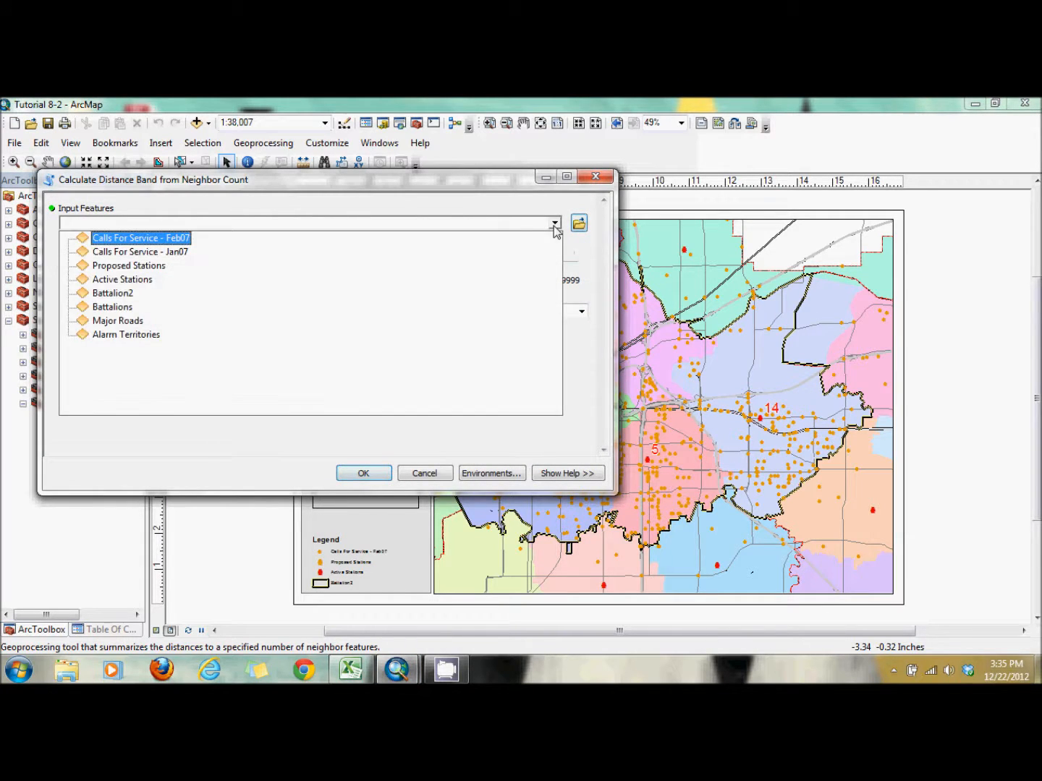
{"action": "left_click", "coordinate": [461, 241]}
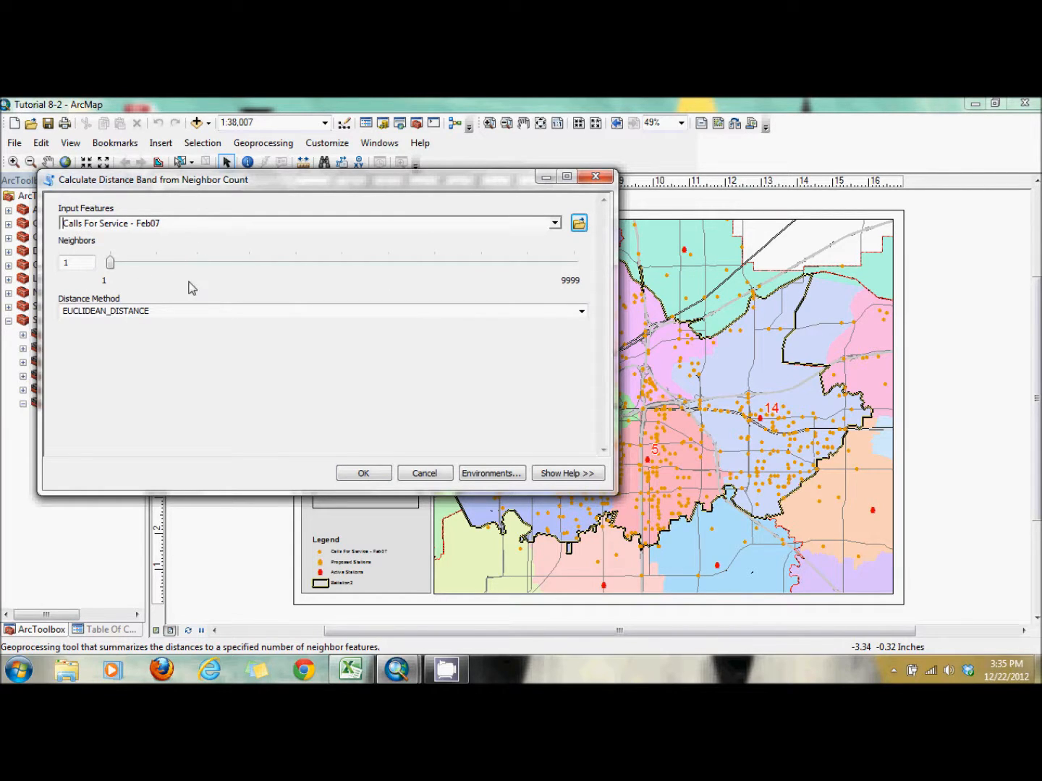
Set the neighbor count to 7 and run the distance band calculation
{"action": "left_click", "coordinate": [82, 262]}
{"action": "key", "text": "BackSpace"}
{"action": "type", "text": "7"}
{"action": "left_click", "coordinate": [81, 315]}
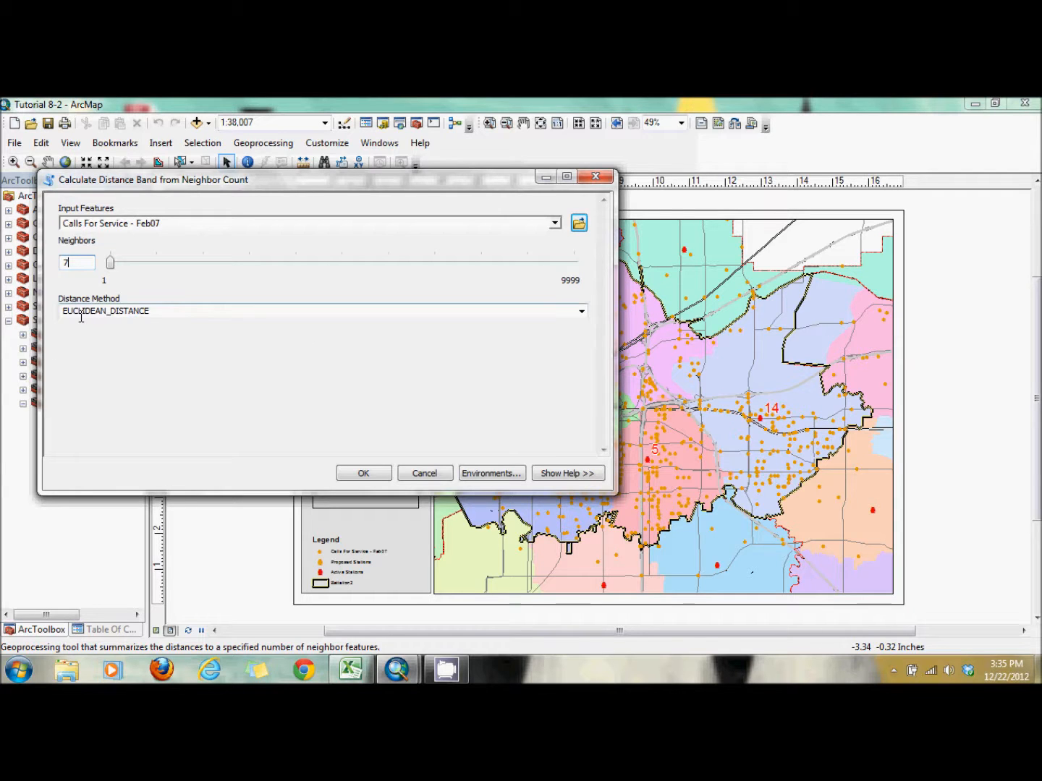
{"action": "left_click", "coordinate": [364, 474]}
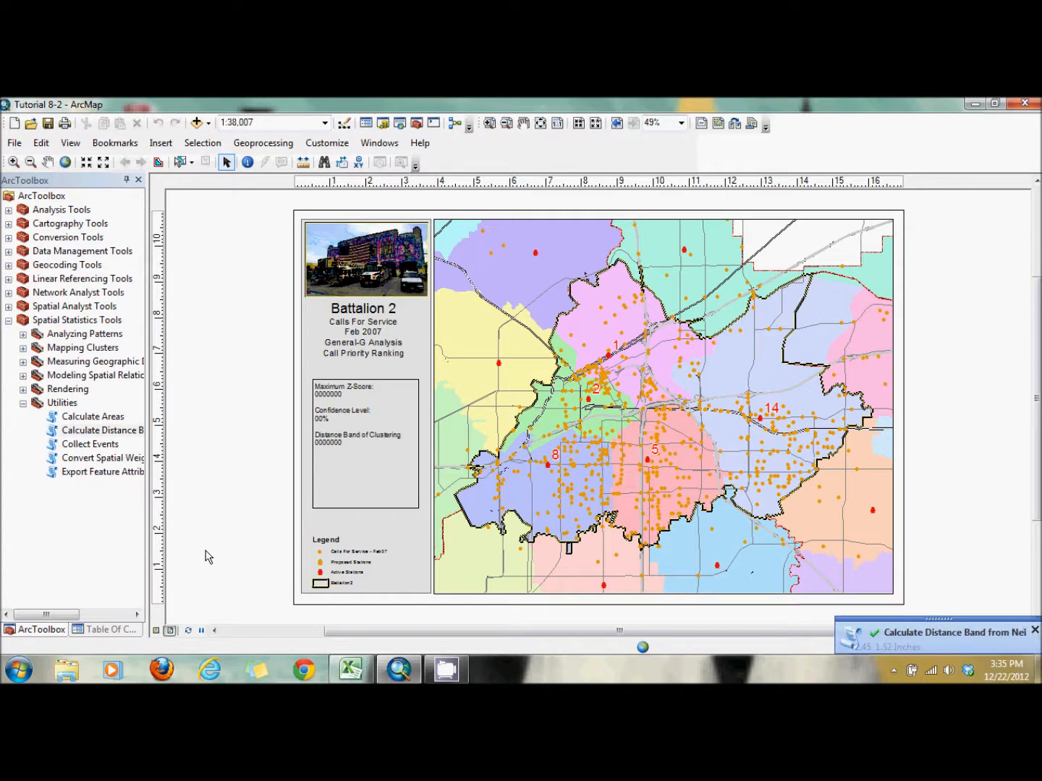
Review the minimum, average and maximum distances in the calculation results, then close the results and collapse the Utilities toolset
{"action": "left_click", "coordinate": [958, 636]}
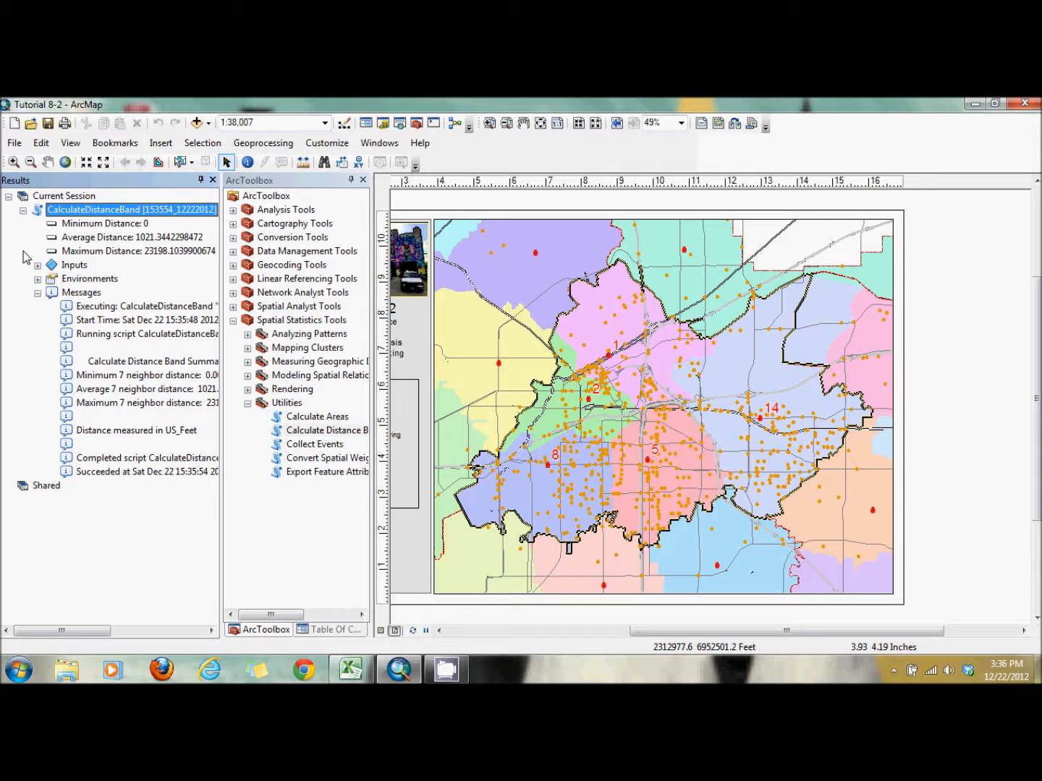
{"action": "left_click", "coordinate": [212, 178]}
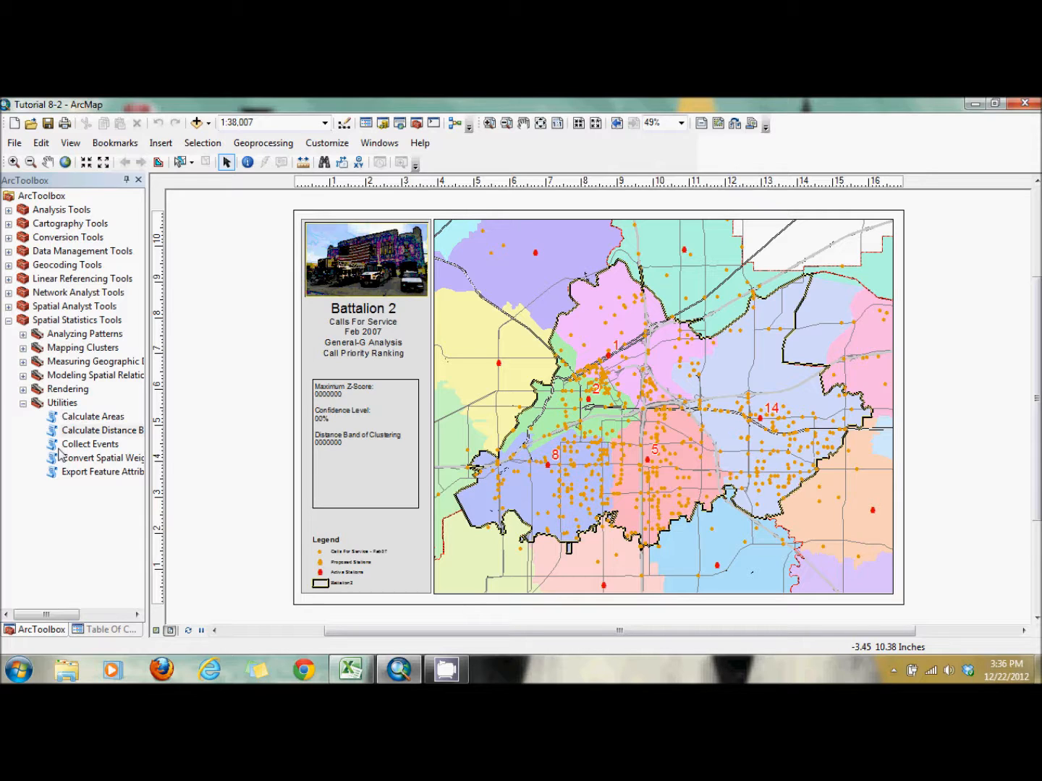
{"action": "left_click", "coordinate": [23, 403]}
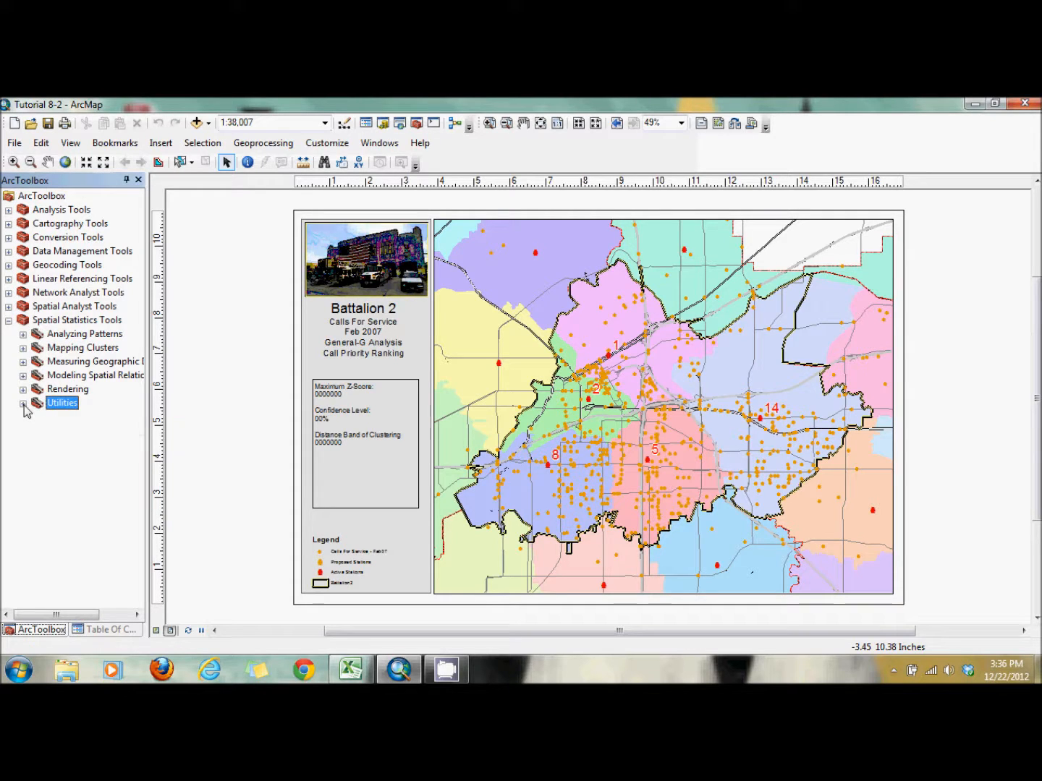
Start the High/Low Clustering (Getis-Ord General G) tool with Calls For Service - Feb07 as the feature class and FEE as the input field
{"action": "left_click", "coordinate": [22, 335]}
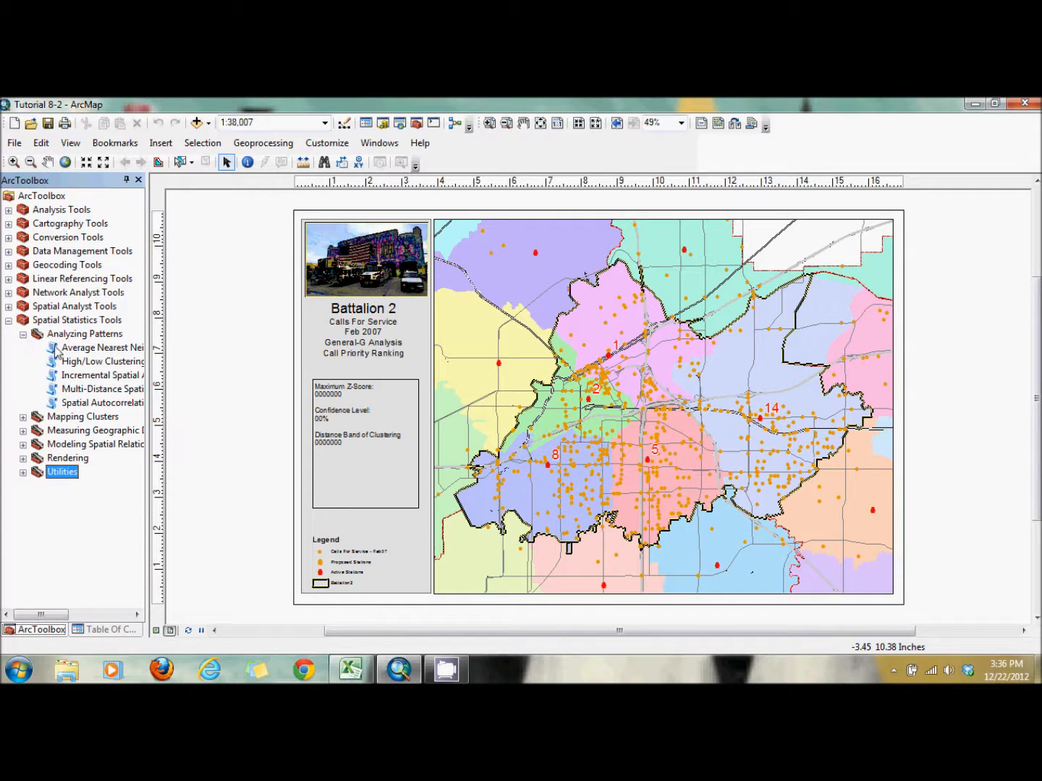
{"action": "left_click", "coordinate": [89, 362]}
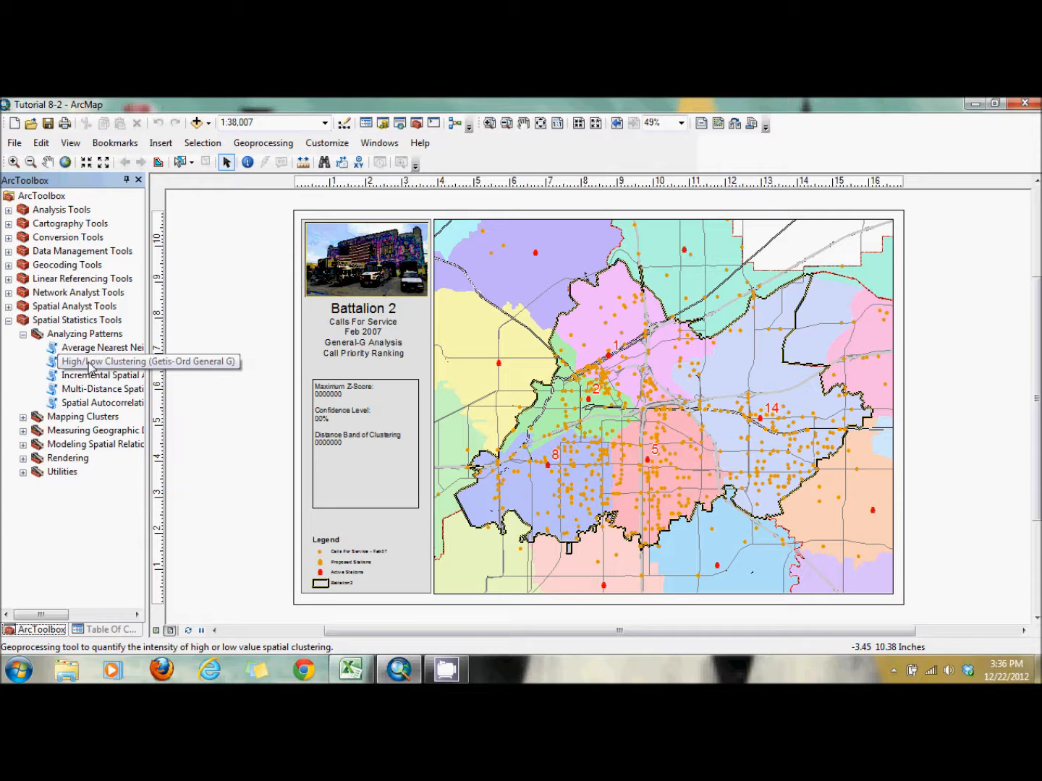
{"action": "double_click", "coordinate": [89, 363]}
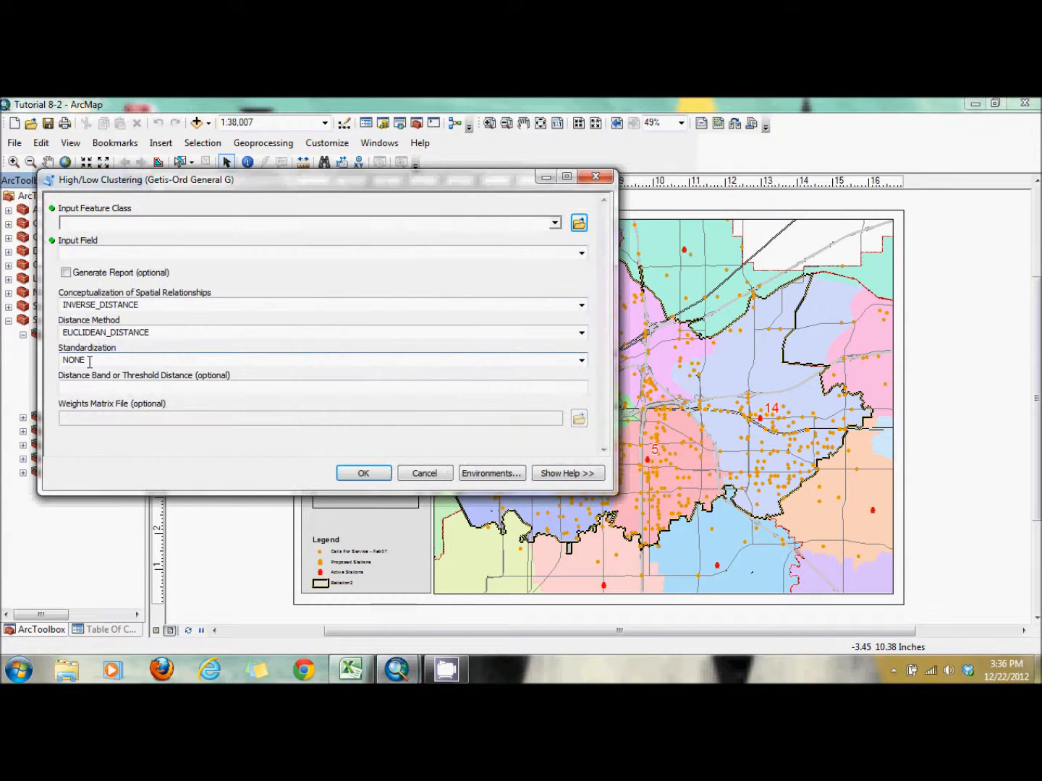
{"action": "left_click", "coordinate": [556, 223]}
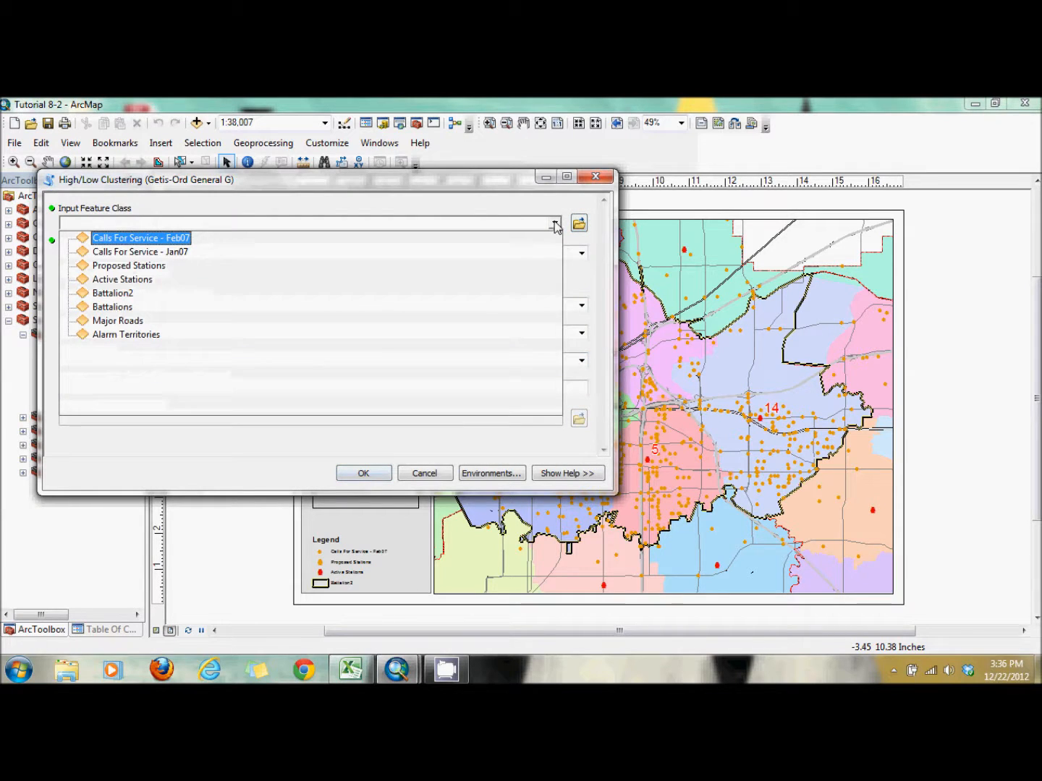
{"action": "left_click", "coordinate": [167, 238]}
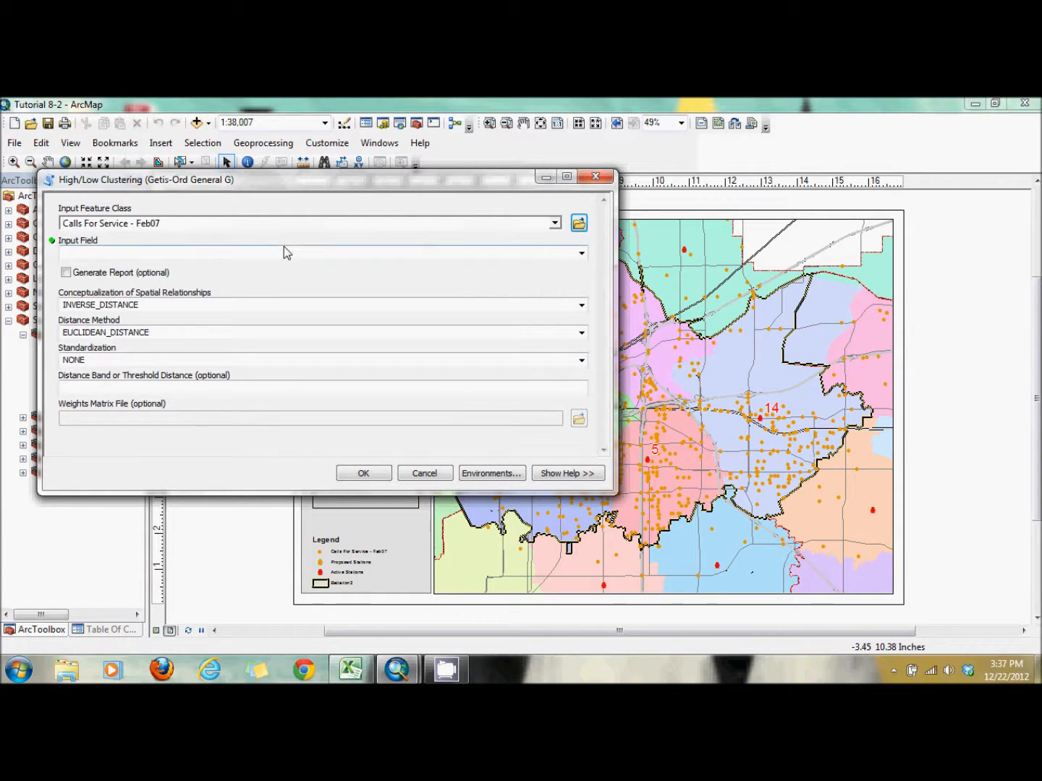
{"action": "left_click", "coordinate": [582, 253]}
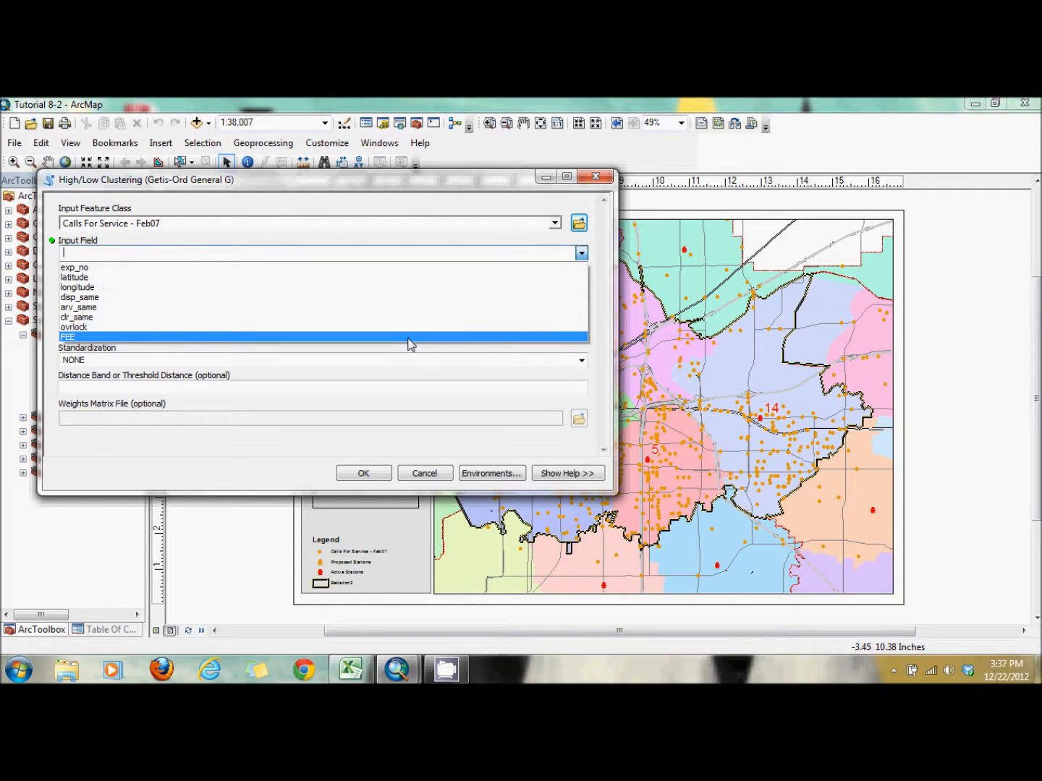
{"action": "left_click", "coordinate": [409, 337]}
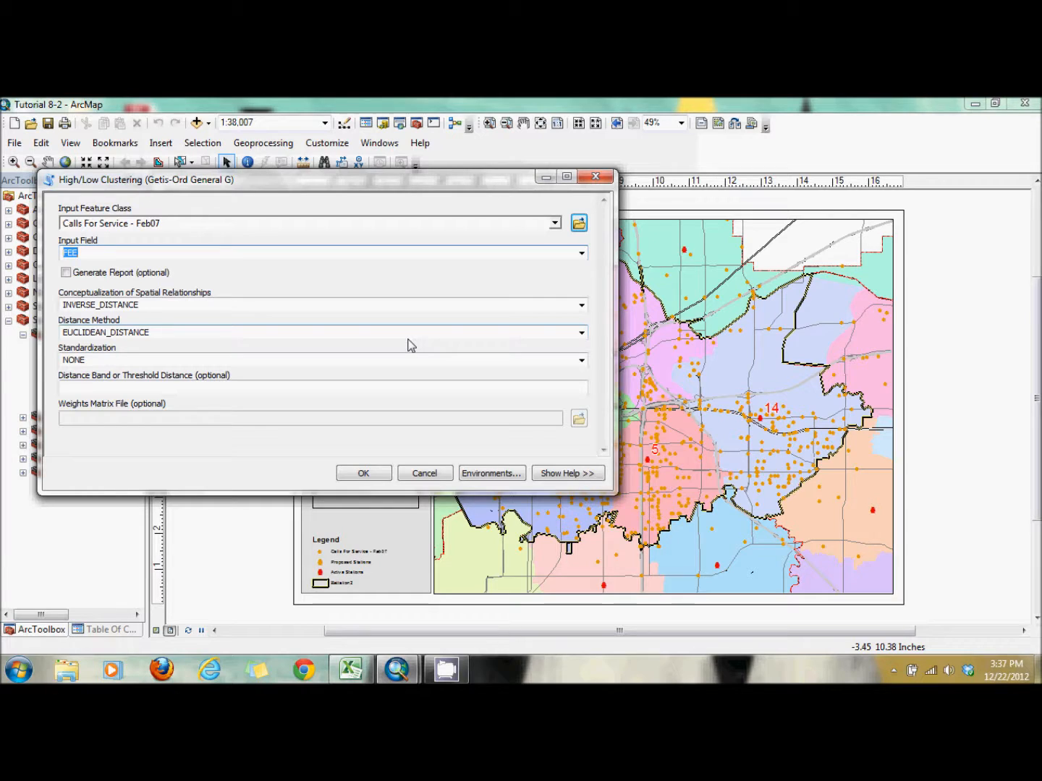
Enable report generation, choose FIXED_DISTANCE_BAND for spatial relationships, set the threshold distance to 200, and run the clustering analysis
{"action": "left_click", "coordinate": [74, 276]}
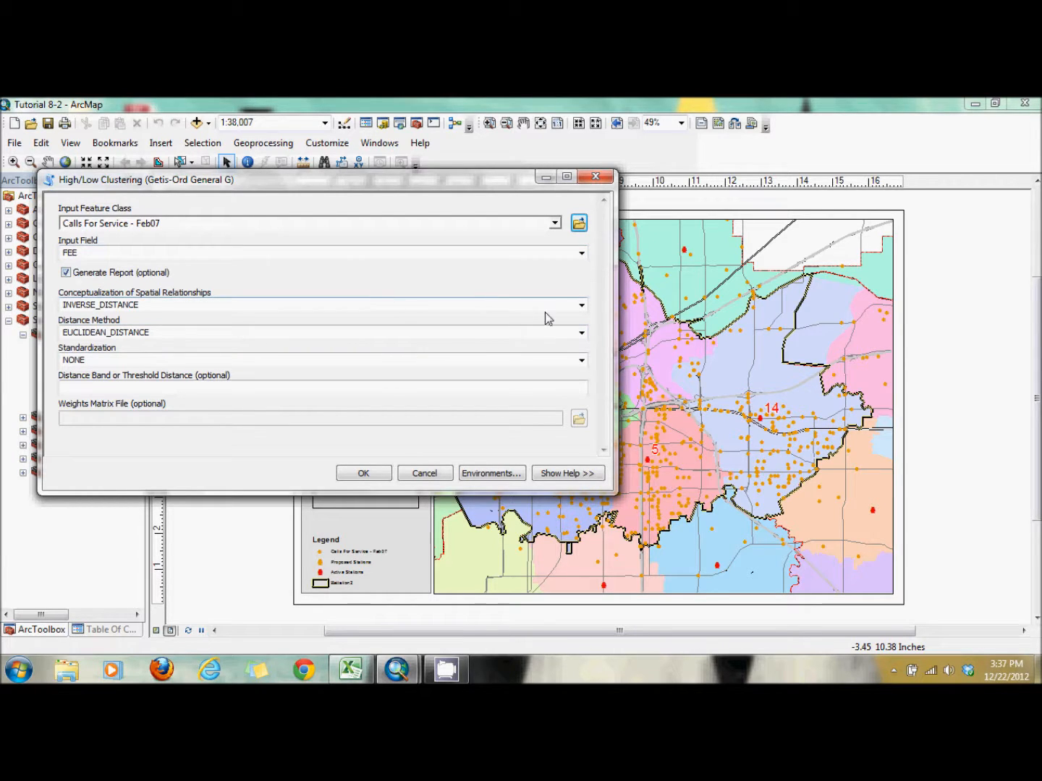
{"action": "left_click", "coordinate": [581, 304]}
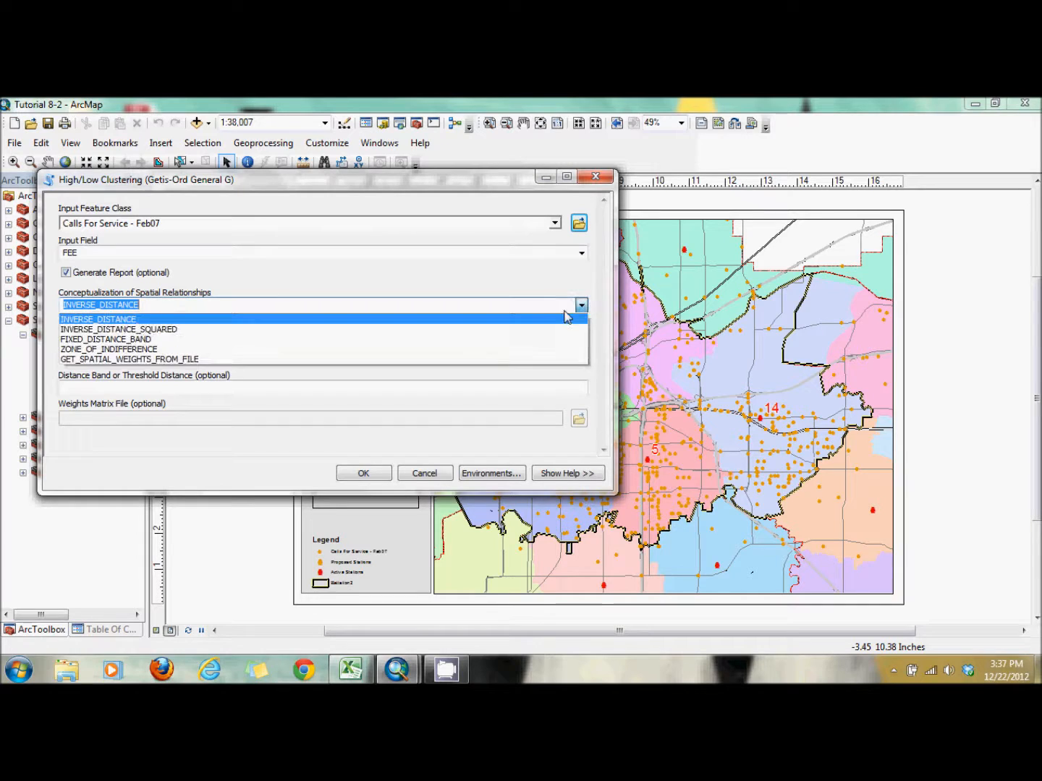
{"action": "left_click", "coordinate": [499, 348]}
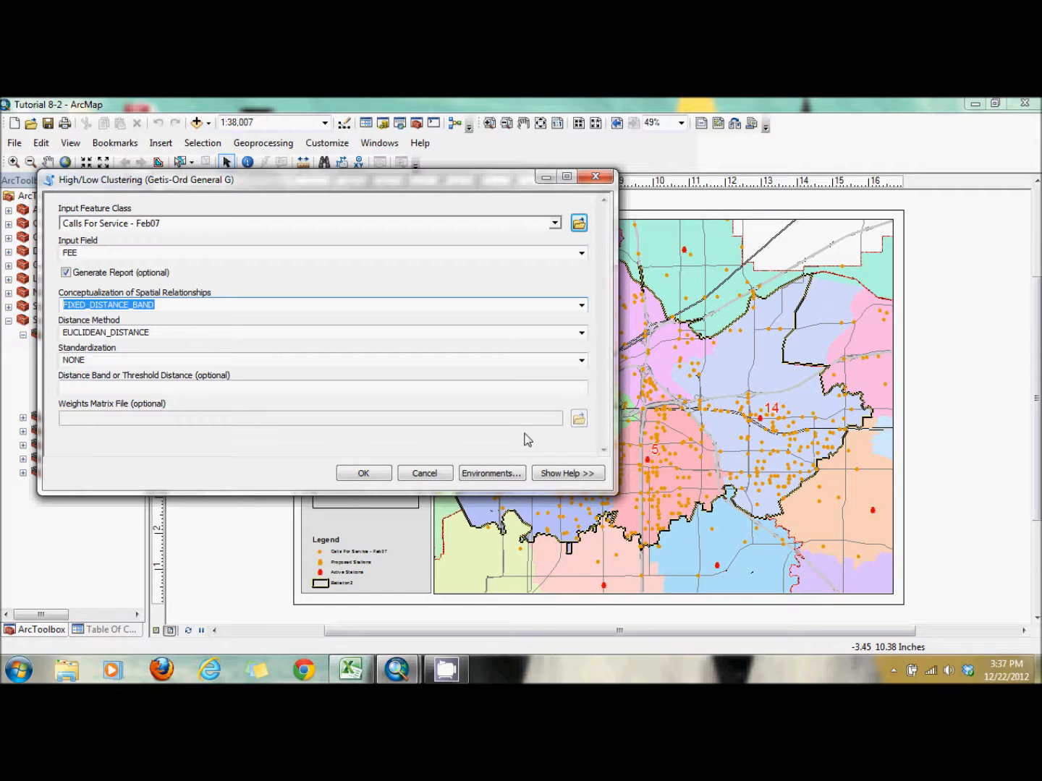
{"action": "left_click", "coordinate": [576, 387]}
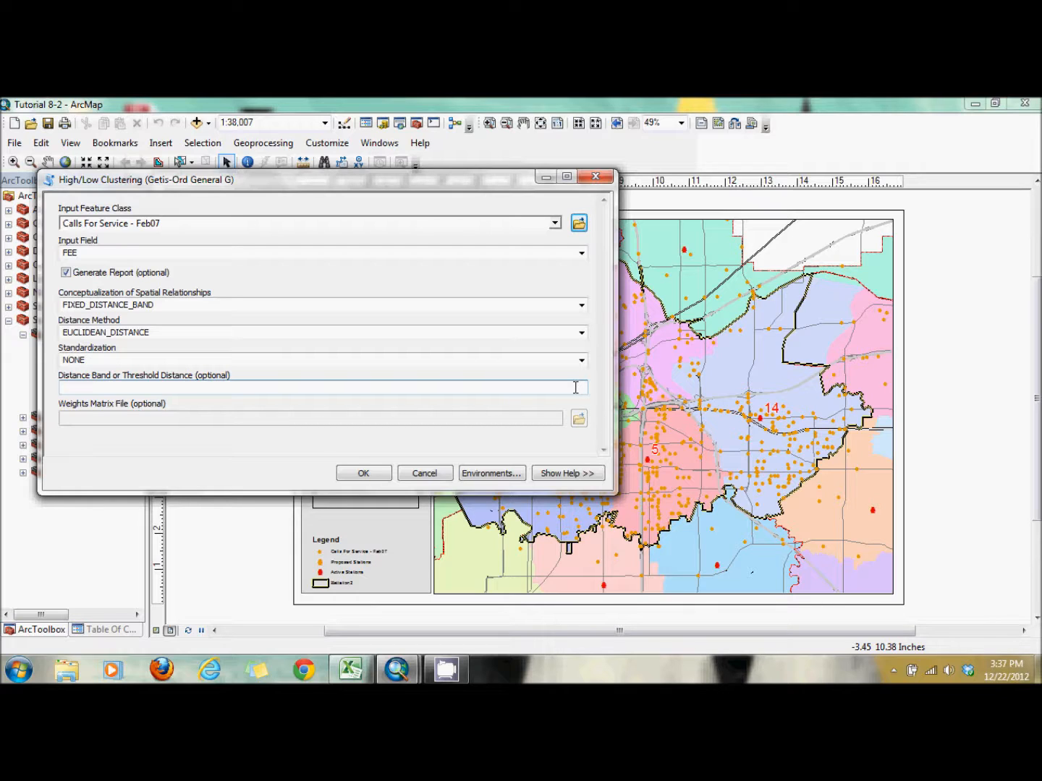
{"action": "type", "text": "200"}
{"action": "left_click", "coordinate": [357, 476]}
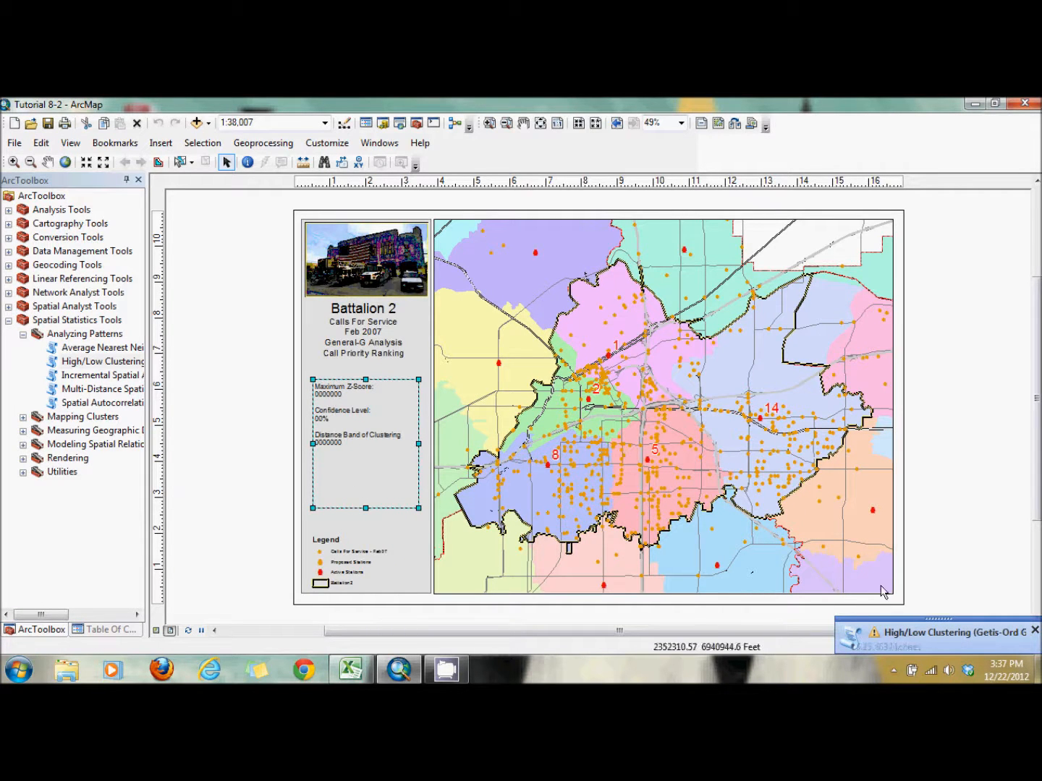
Review the General G index and Z score in the clustering results and compare them with the distance table in the Excel workbook
{"action": "left_click", "coordinate": [931, 635]}
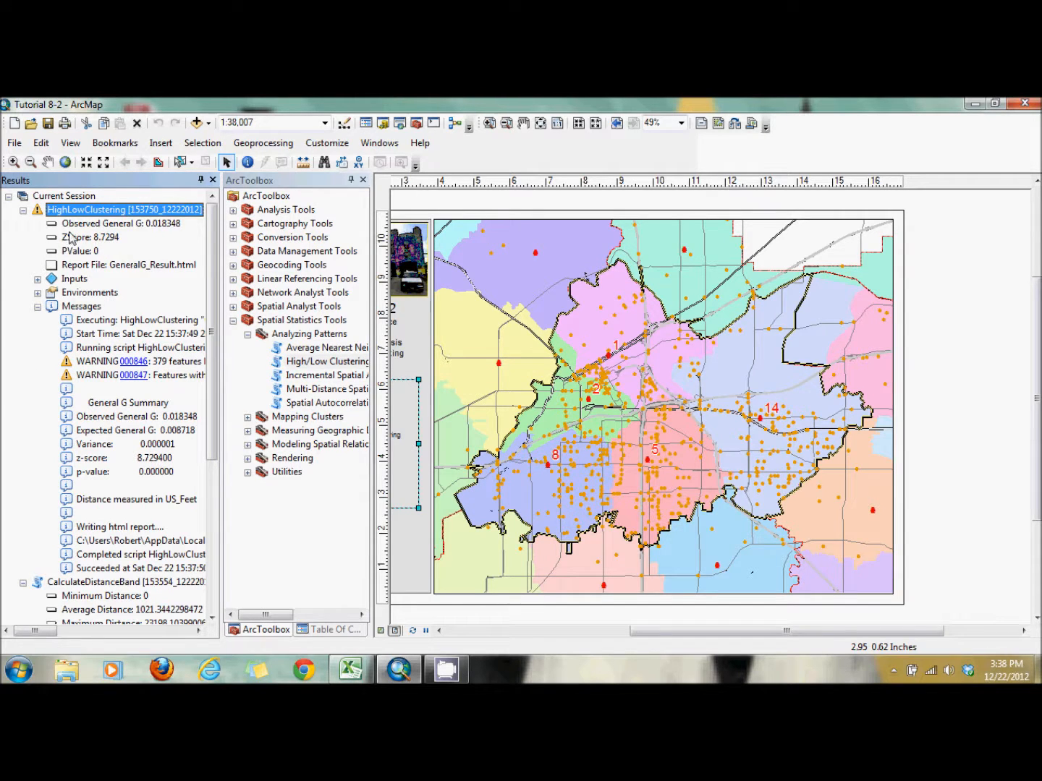
{"action": "left_click", "coordinate": [37, 307]}
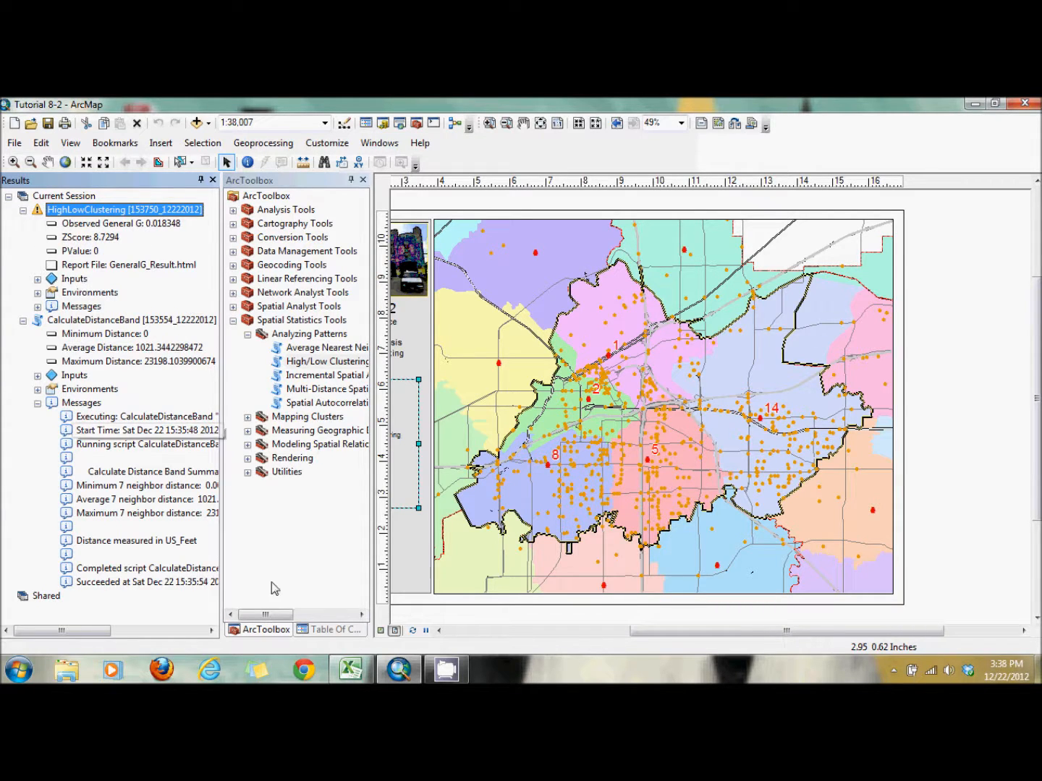
{"action": "left_click", "coordinate": [351, 672]}
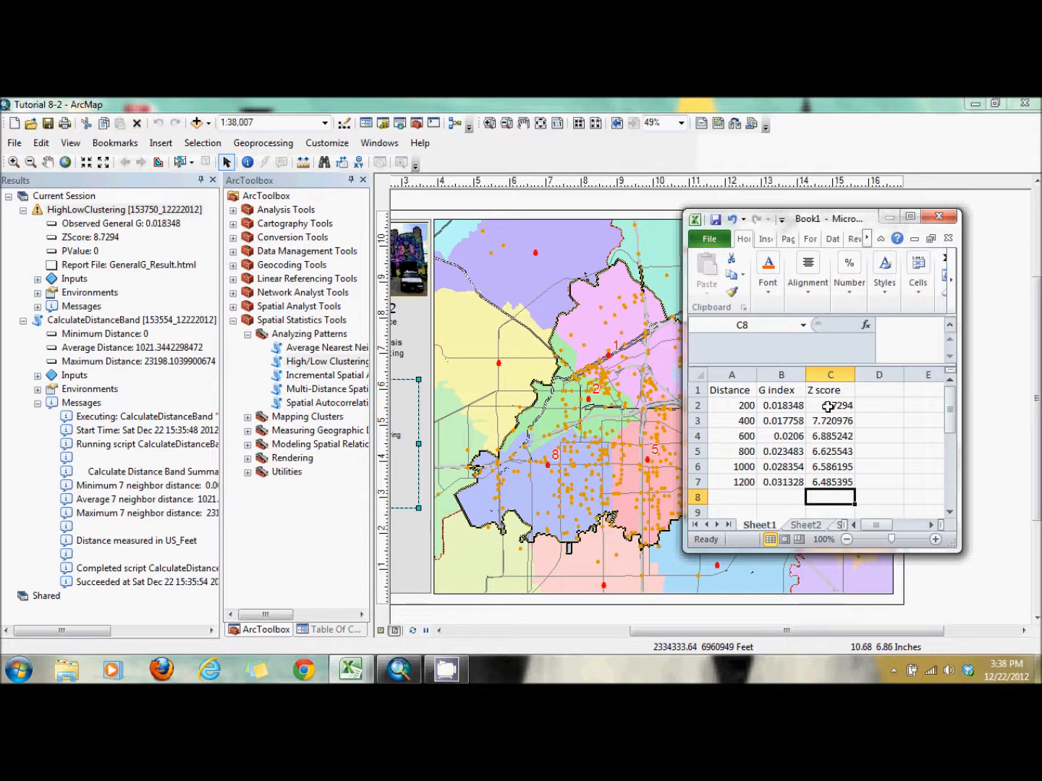
Start another High/Low Clustering run in ArcMap, again using Calls For Service - Feb07 and the FEE field as inputs
{"action": "left_click", "coordinate": [334, 364]}
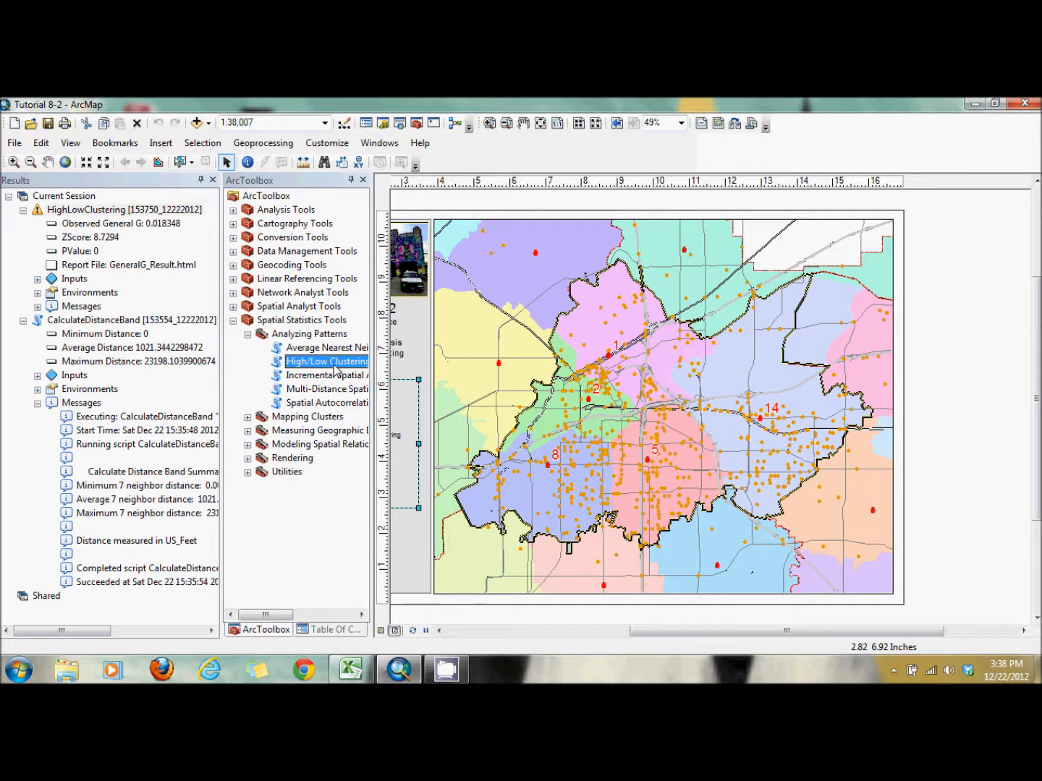
{"action": "double_click", "coordinate": [334, 364]}
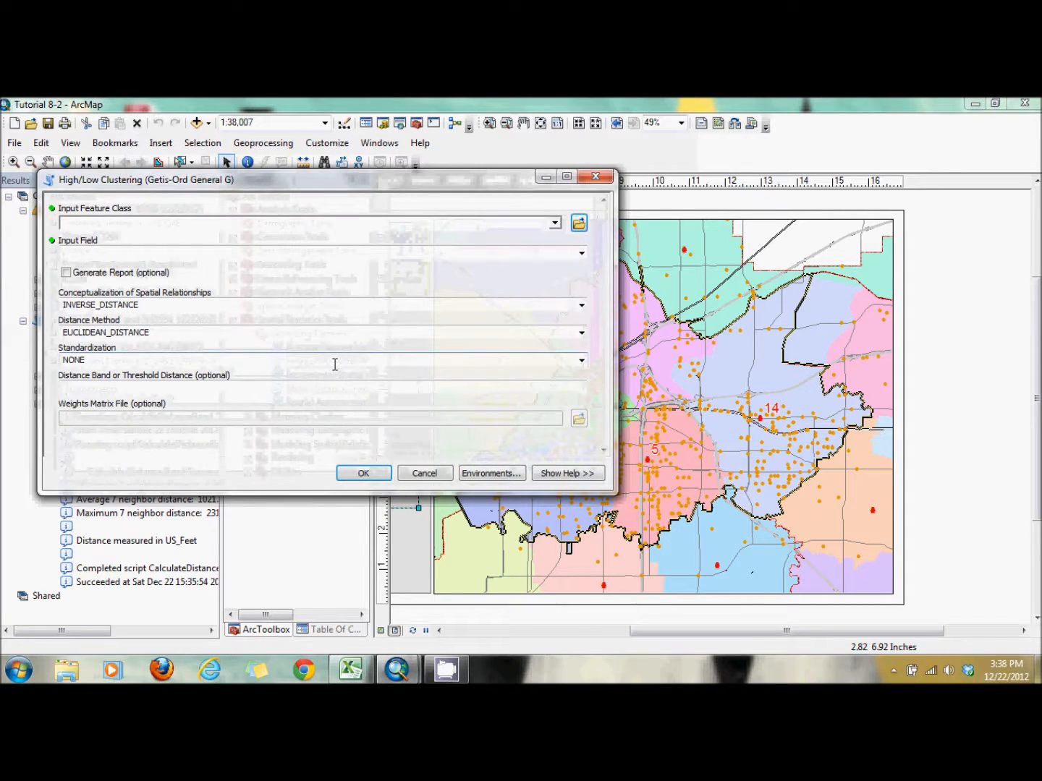
{"action": "left_click", "coordinate": [555, 223]}
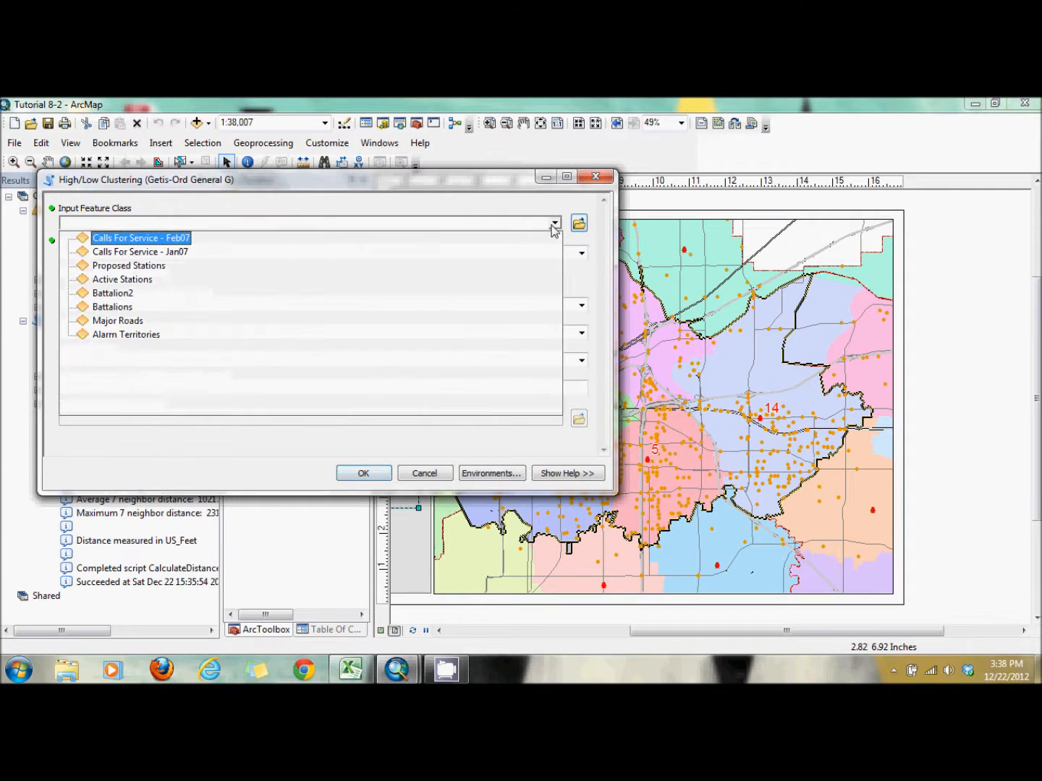
{"action": "left_click", "coordinate": [519, 237]}
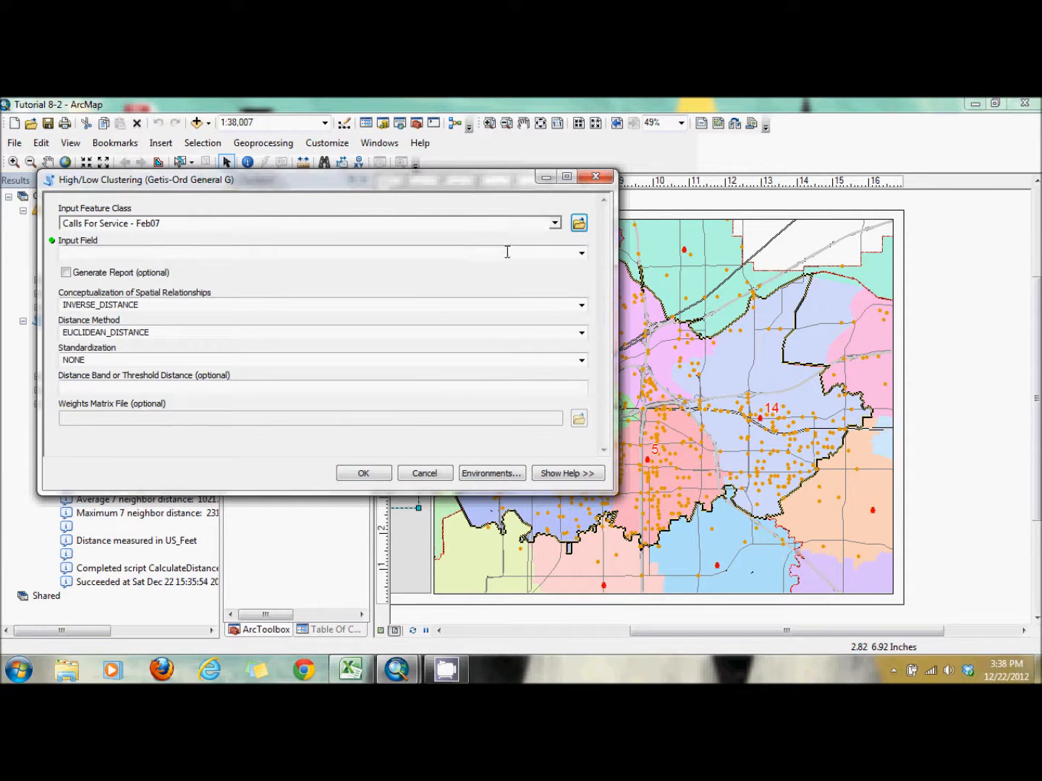
{"action": "left_click", "coordinate": [583, 255]}
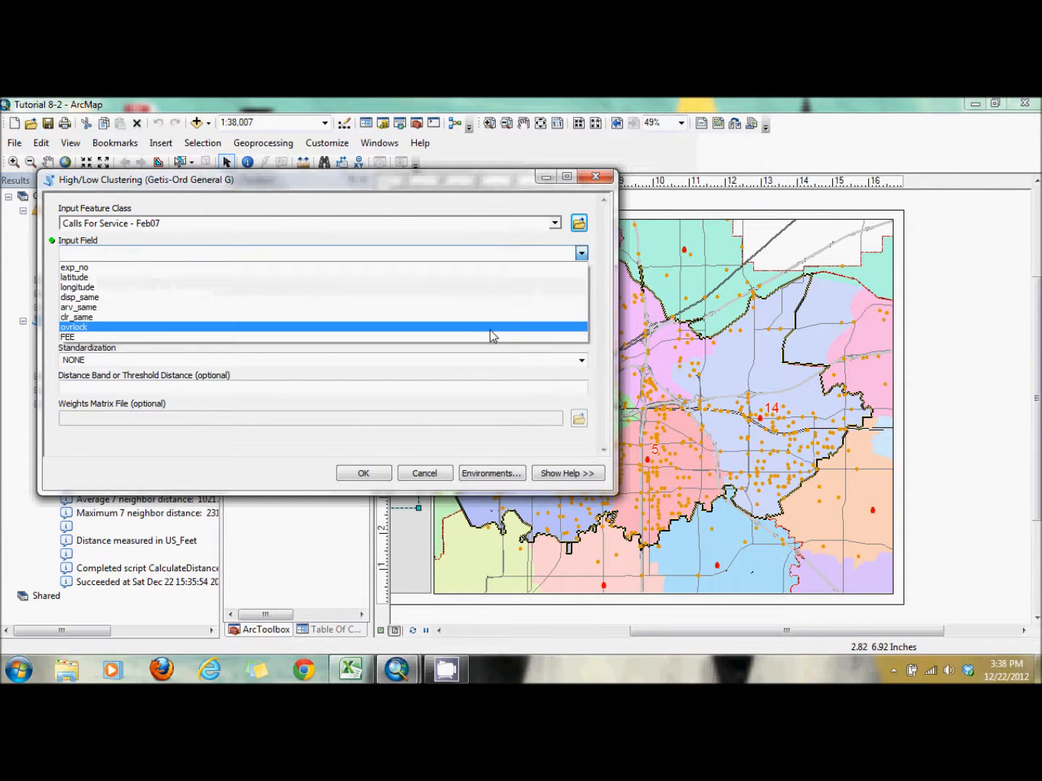
{"action": "left_click", "coordinate": [490, 337]}
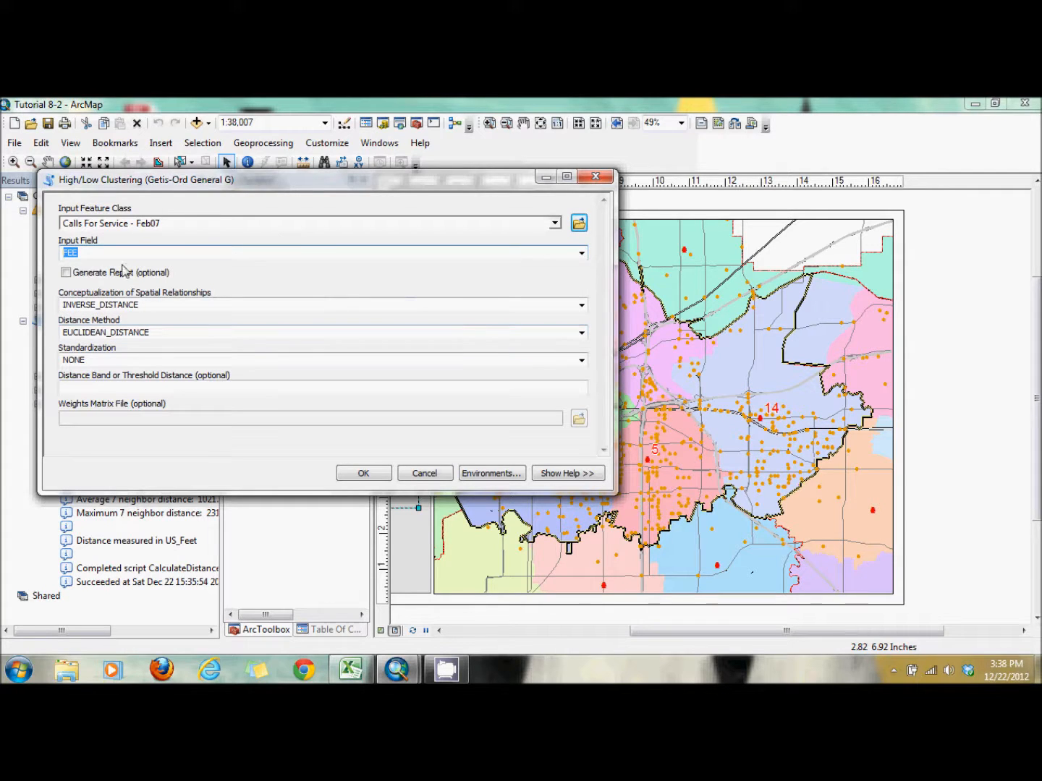
{"action": "left_click", "coordinate": [65, 273]}
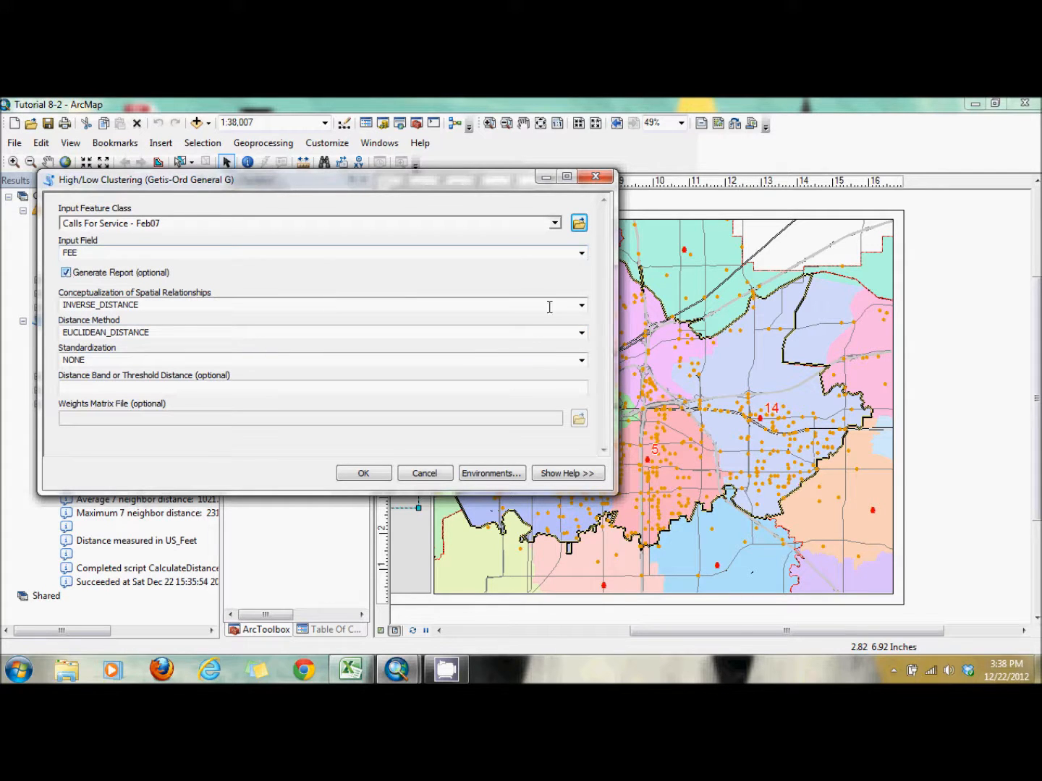
{"action": "left_click", "coordinate": [582, 305]}
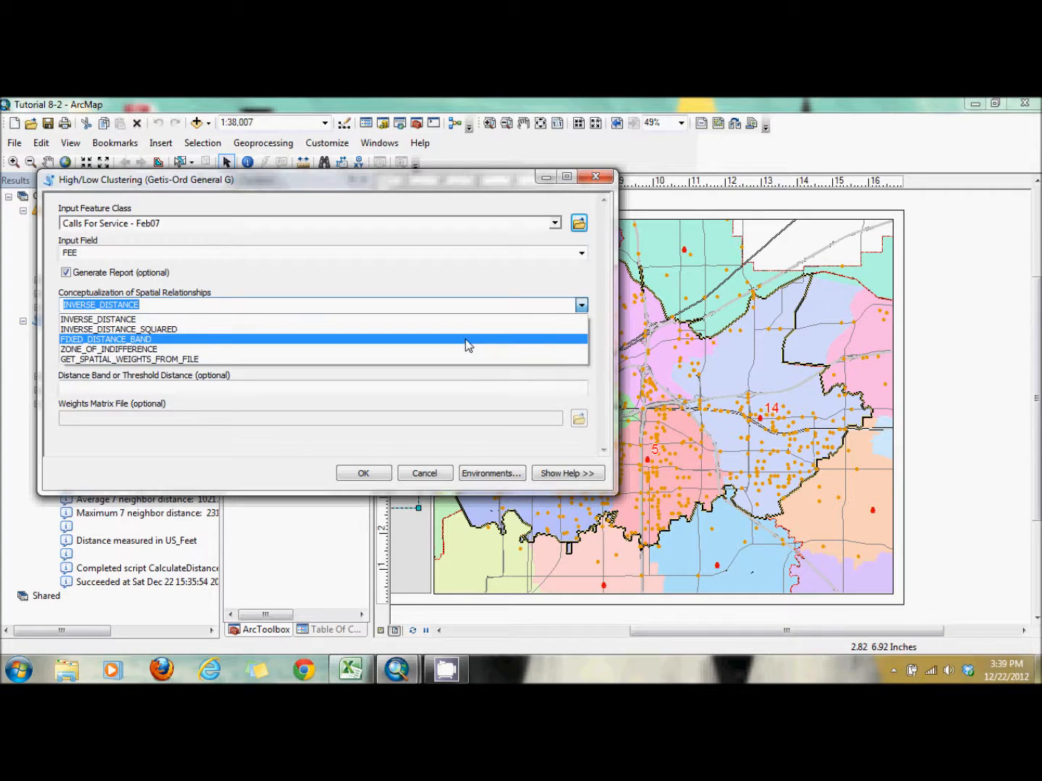
{"action": "left_click", "coordinate": [465, 340]}
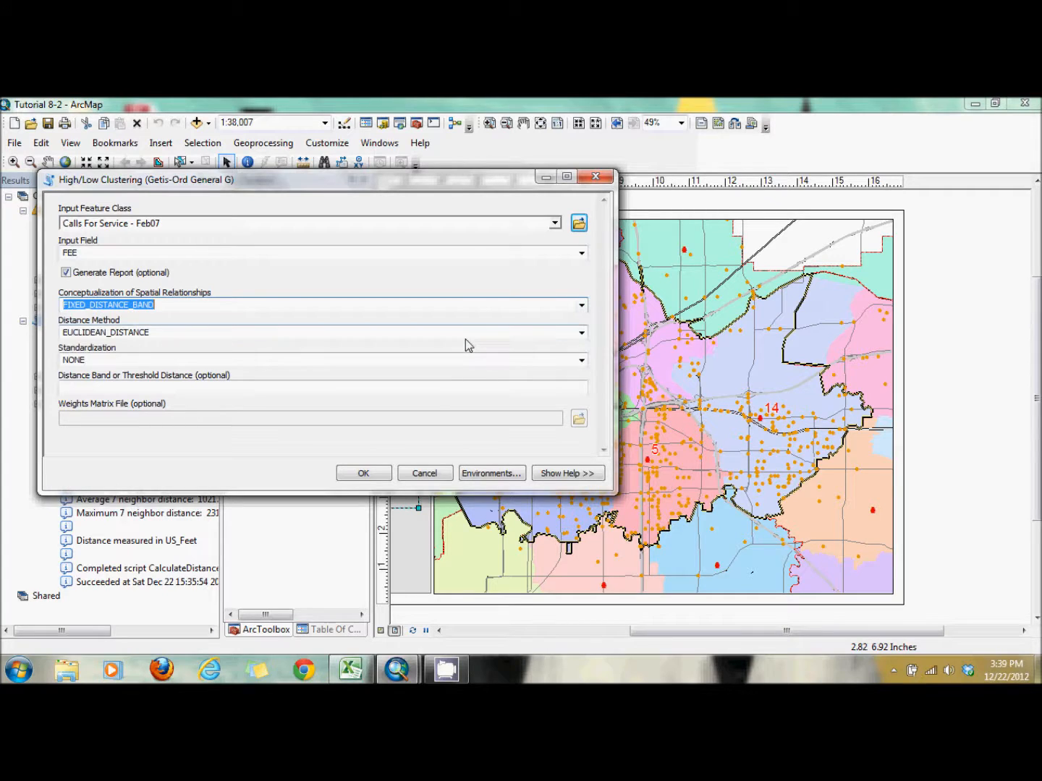
{"action": "left_click", "coordinate": [500, 389]}
{"action": "type", "text": "400"}
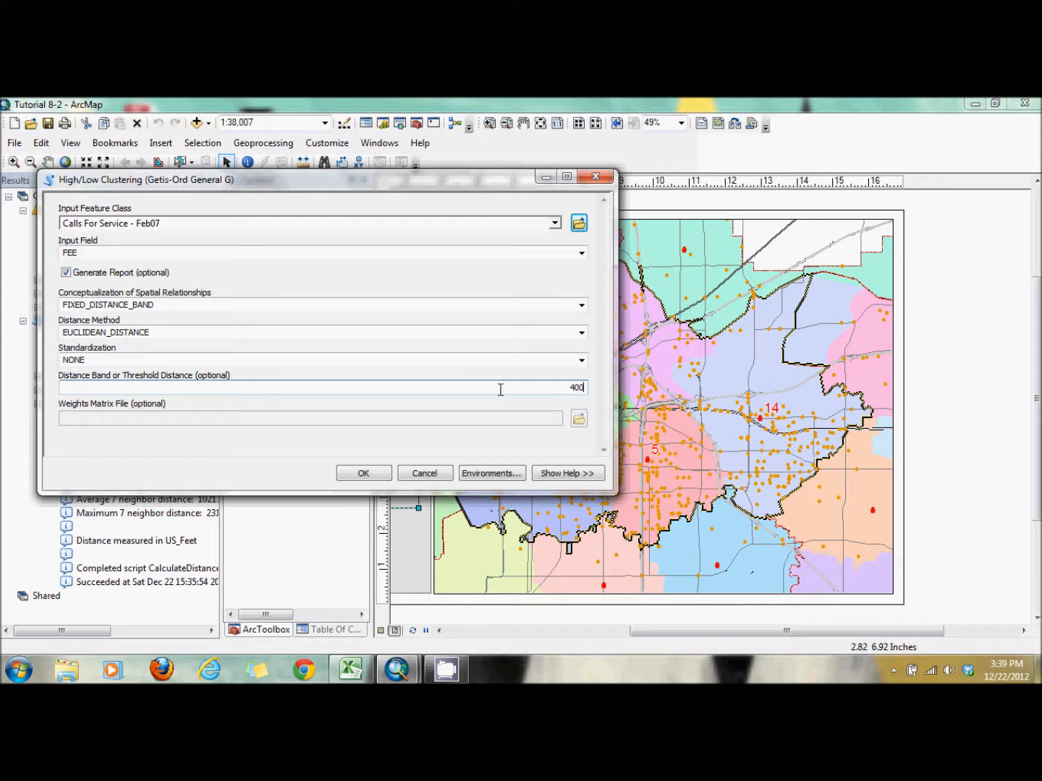
{"action": "left_click", "coordinate": [596, 177]}
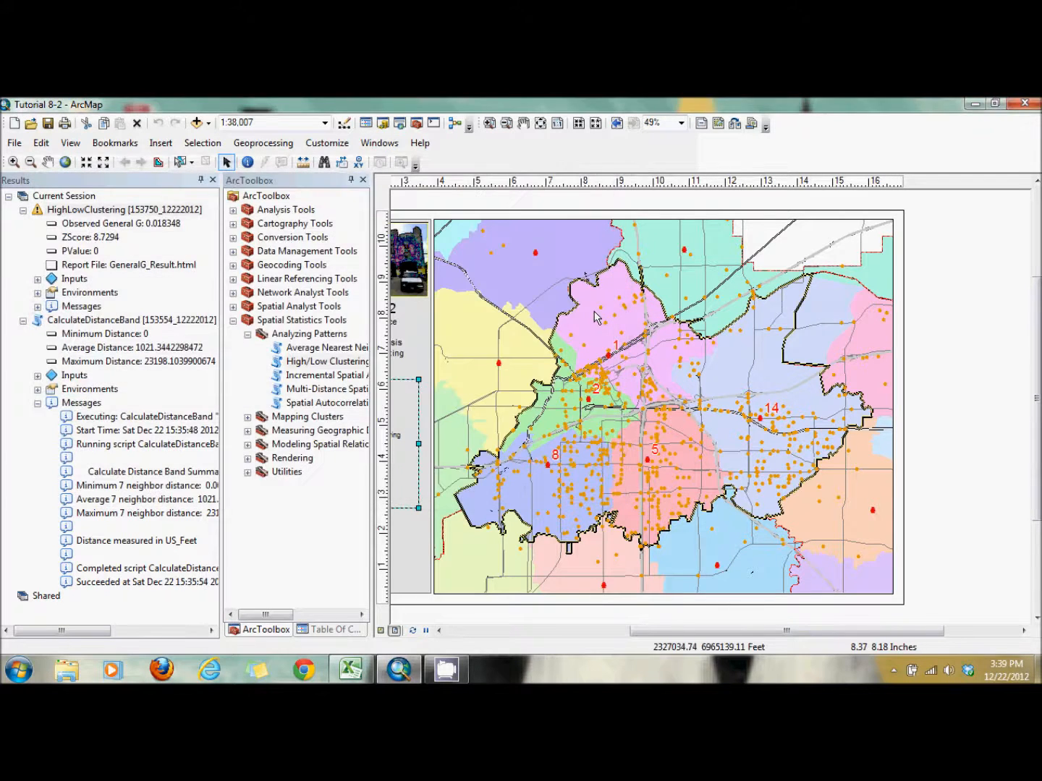
Compare the Z scores for all distances in the Excel workbook and view the HTML report of the 200-foot clustering run
{"action": "left_click", "coordinate": [351, 670]}
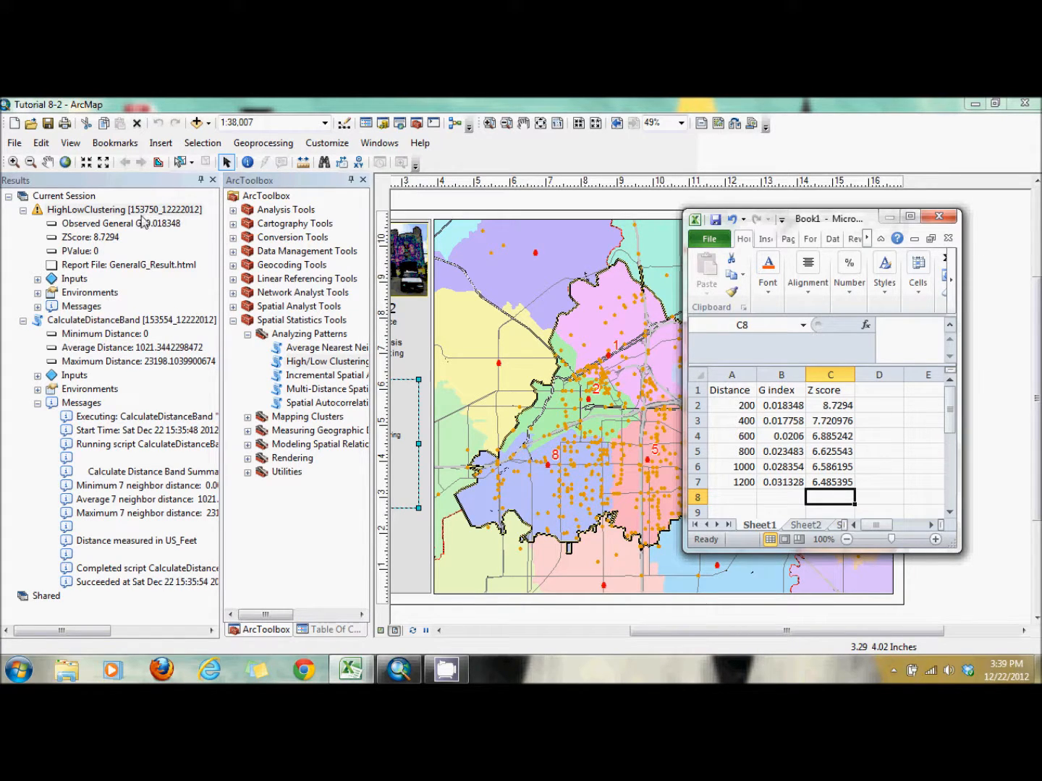
{"action": "double_click", "coordinate": [119, 267]}
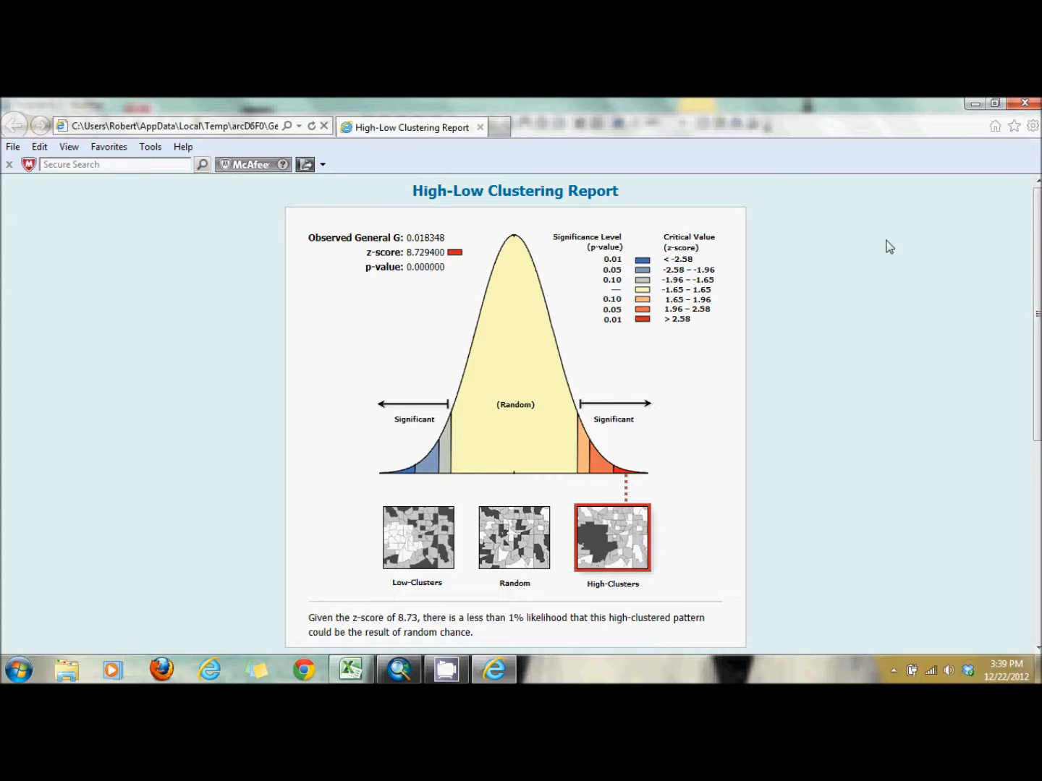
{"action": "left_click", "coordinate": [974, 106]}
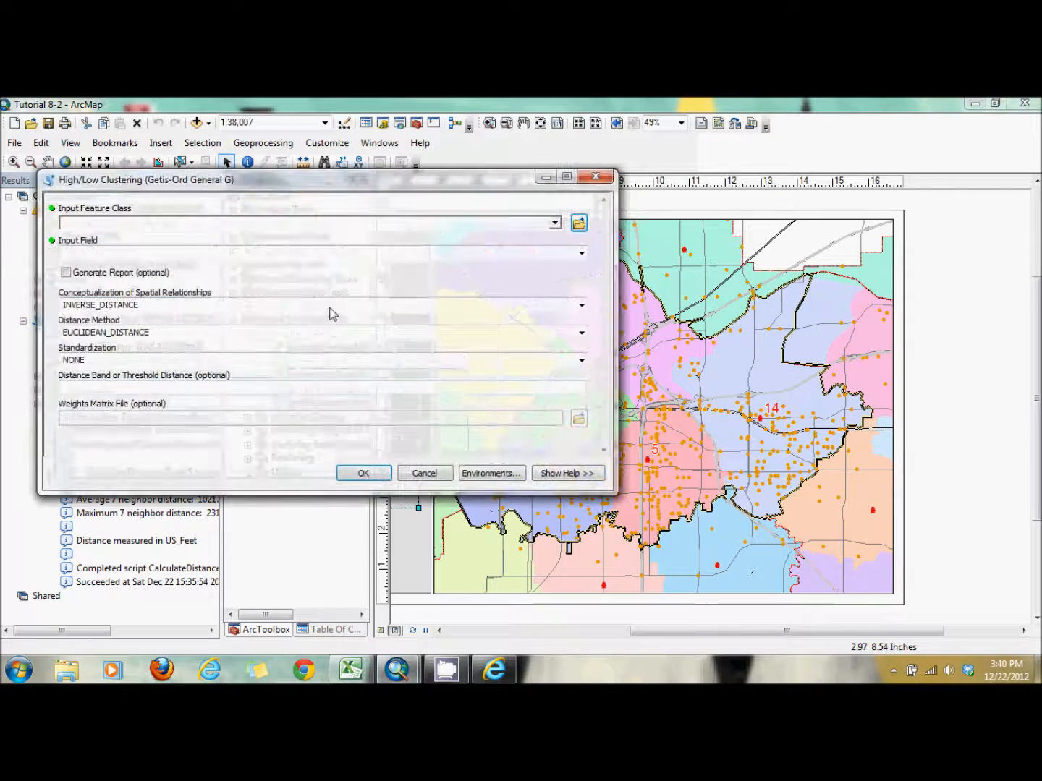
Set up a new High/Low Clustering run on Calls For Service - Feb07 with input field FEE and report generation enabled
{"action": "left_click", "coordinate": [555, 224]}
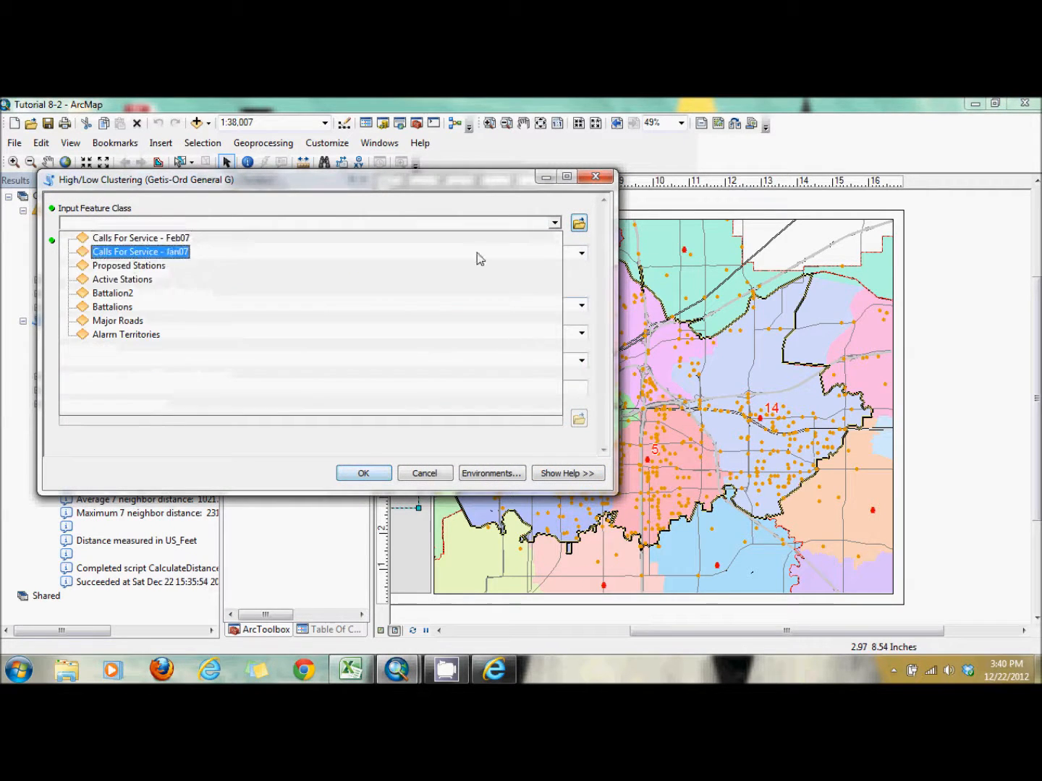
{"action": "left_click", "coordinate": [385, 240]}
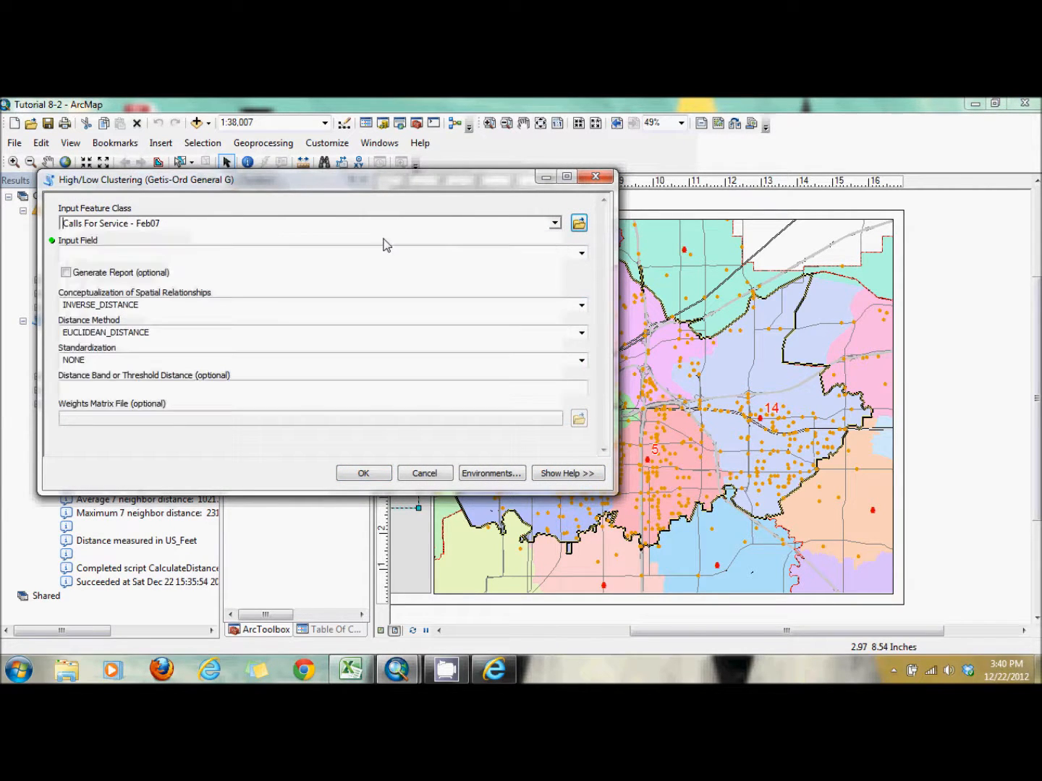
{"action": "left_click", "coordinate": [582, 253]}
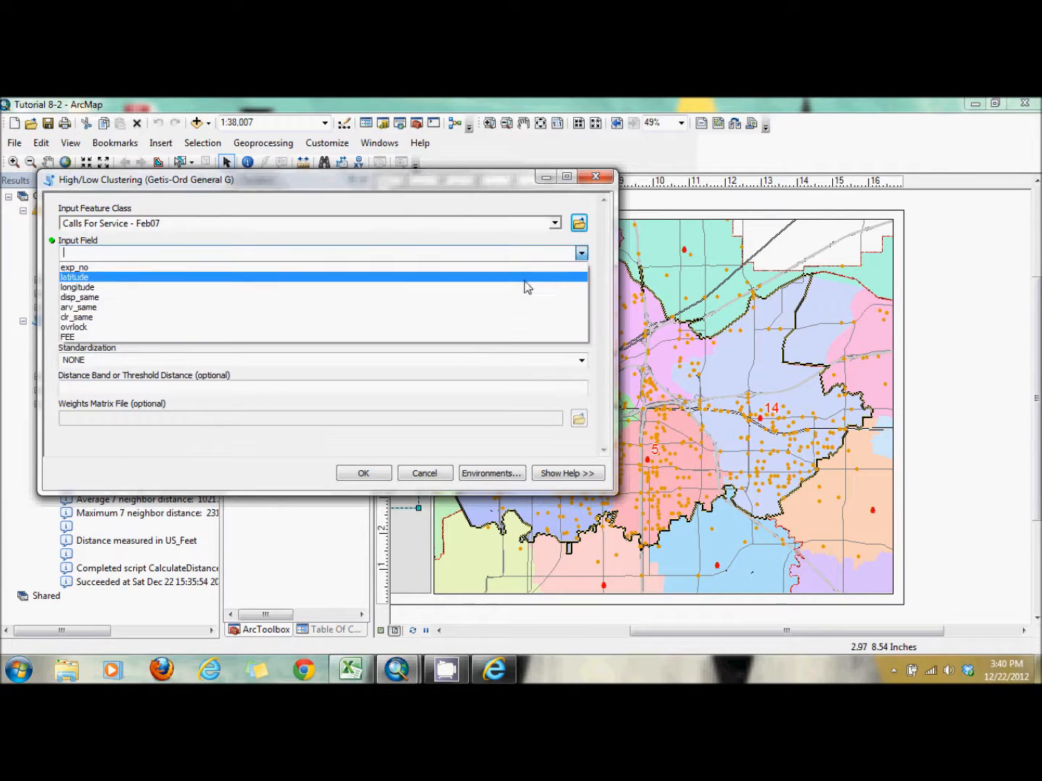
{"action": "left_click", "coordinate": [489, 336]}
{"action": "left_click", "coordinate": [101, 275]}
Choose FIXED_DISTANCE_BAND for spatial relationships, set the threshold distance to 1200, and run the clustering
{"action": "left_click", "coordinate": [581, 308]}
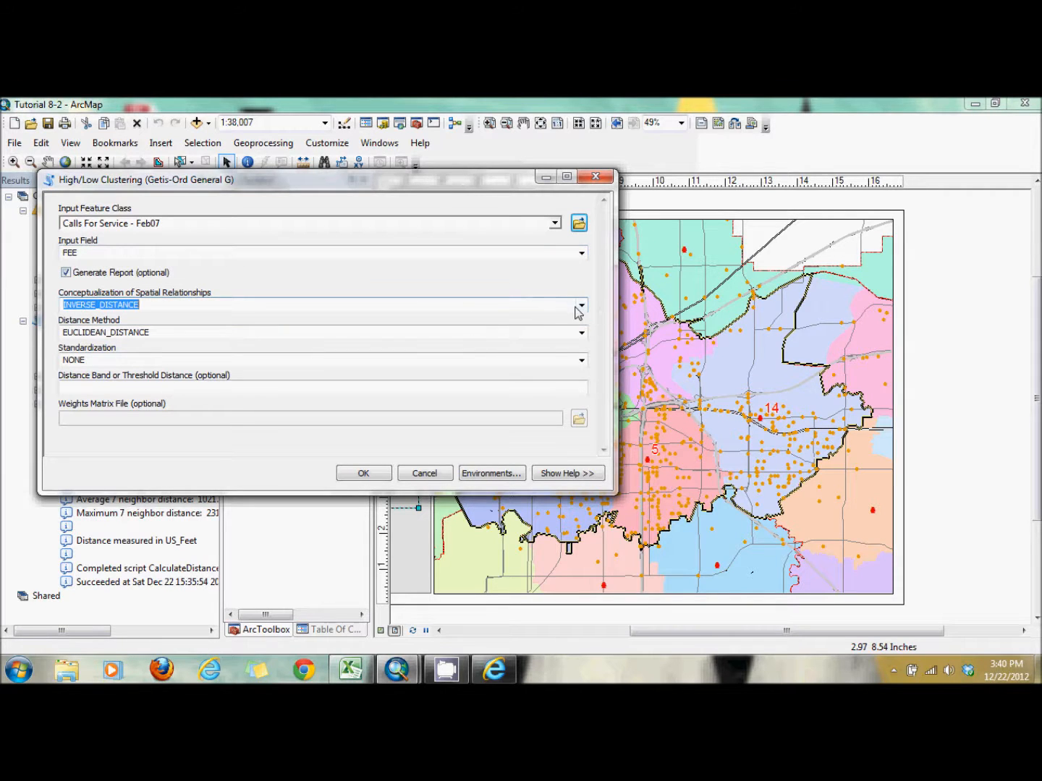
{"action": "left_click", "coordinate": [581, 308]}
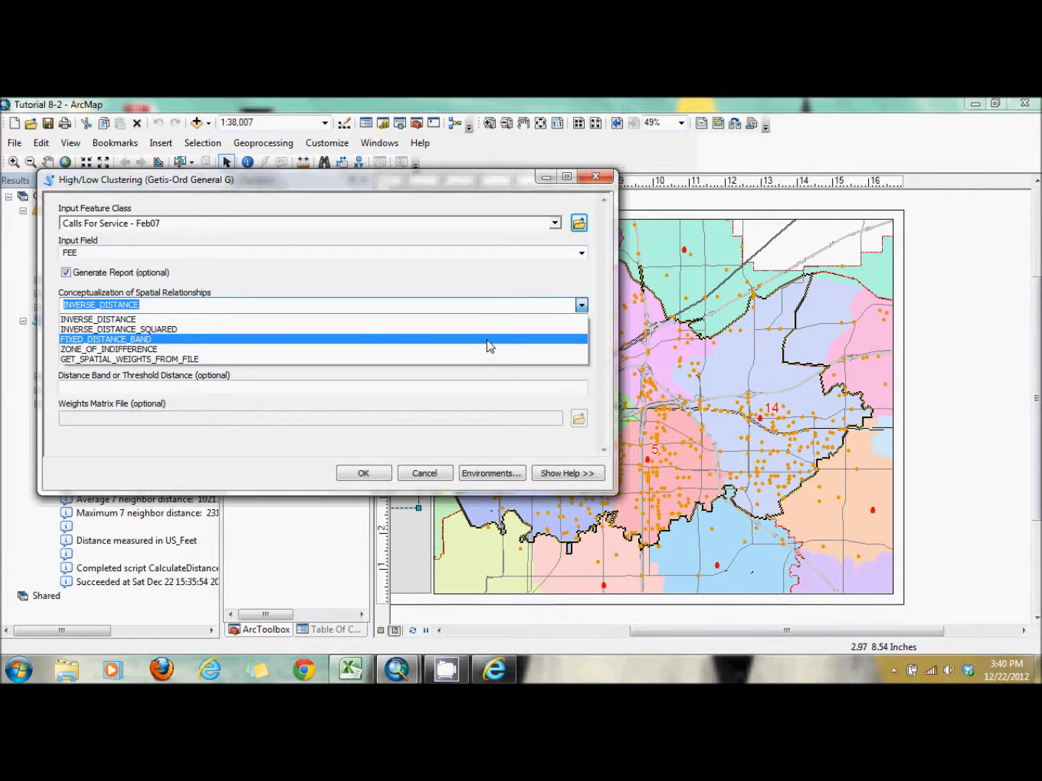
{"action": "left_click", "coordinate": [486, 340]}
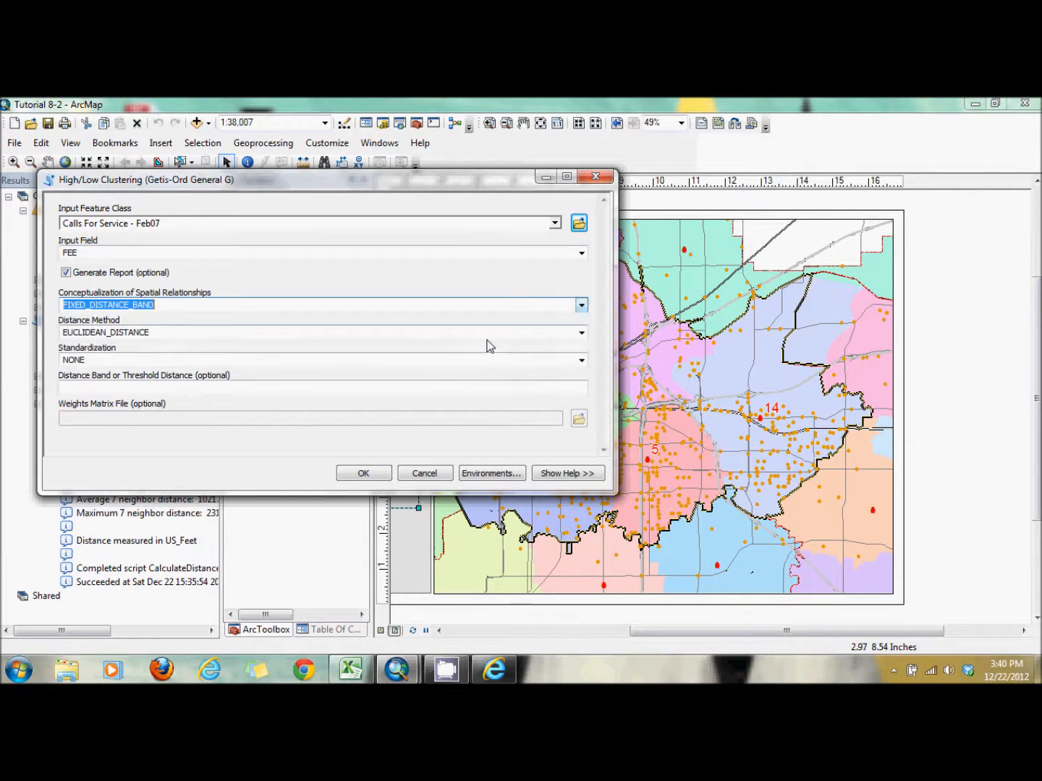
{"action": "left_click", "coordinate": [558, 390]}
{"action": "type", "text": "1200"}
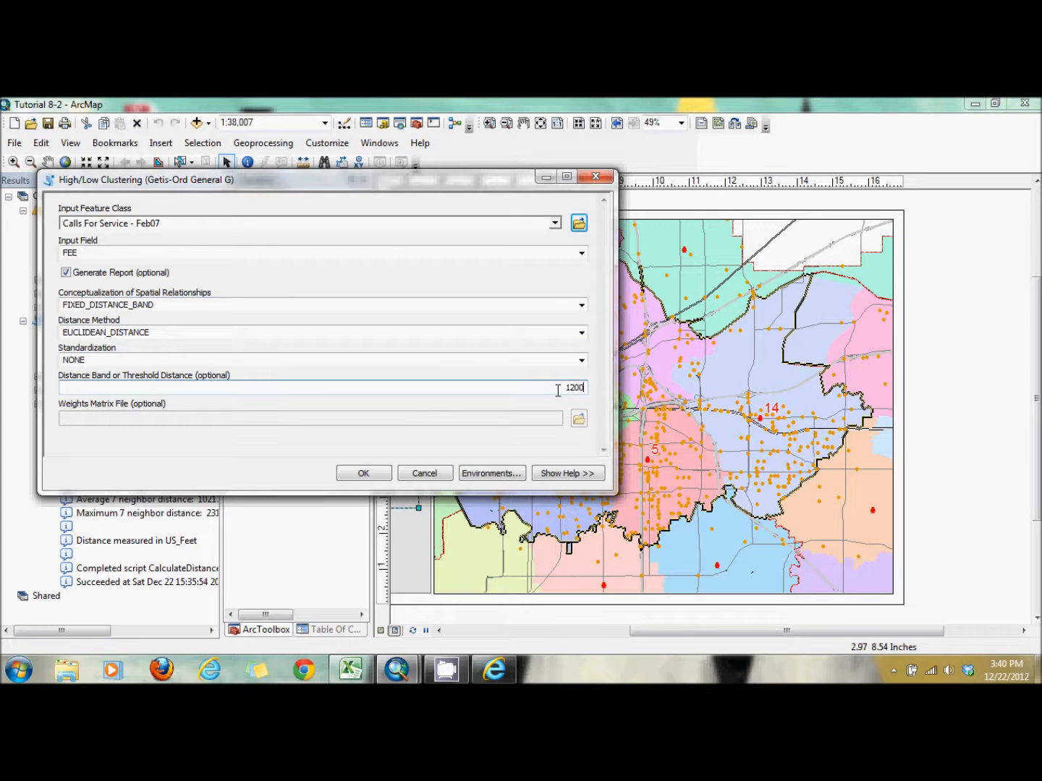
{"action": "left_click", "coordinate": [364, 472]}
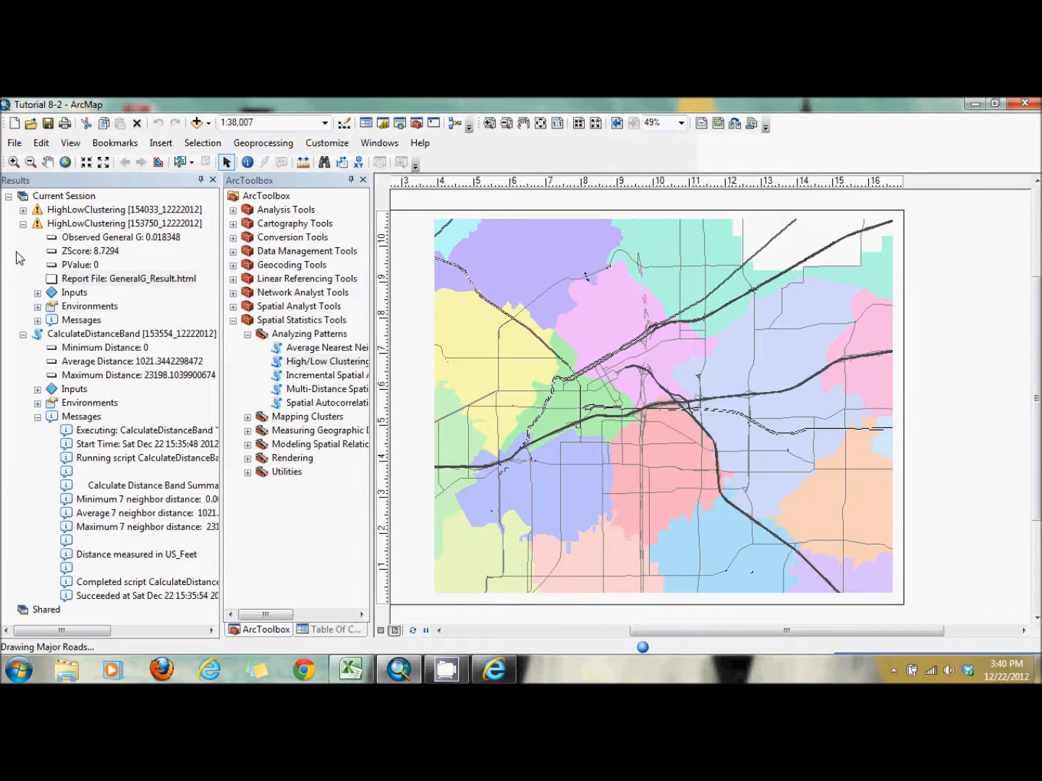
Collapse the earlier clustering result and examine the General G, Z score and messages of the newest run
{"action": "left_click", "coordinate": [24, 223]}
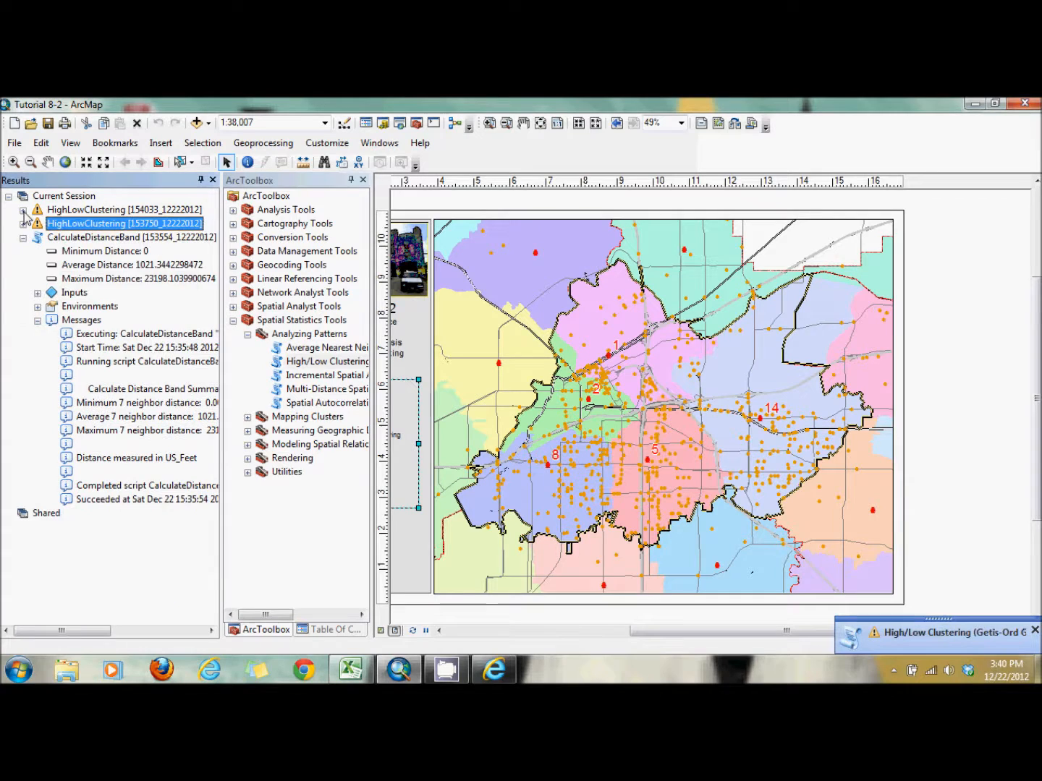
{"action": "left_click", "coordinate": [23, 211]}
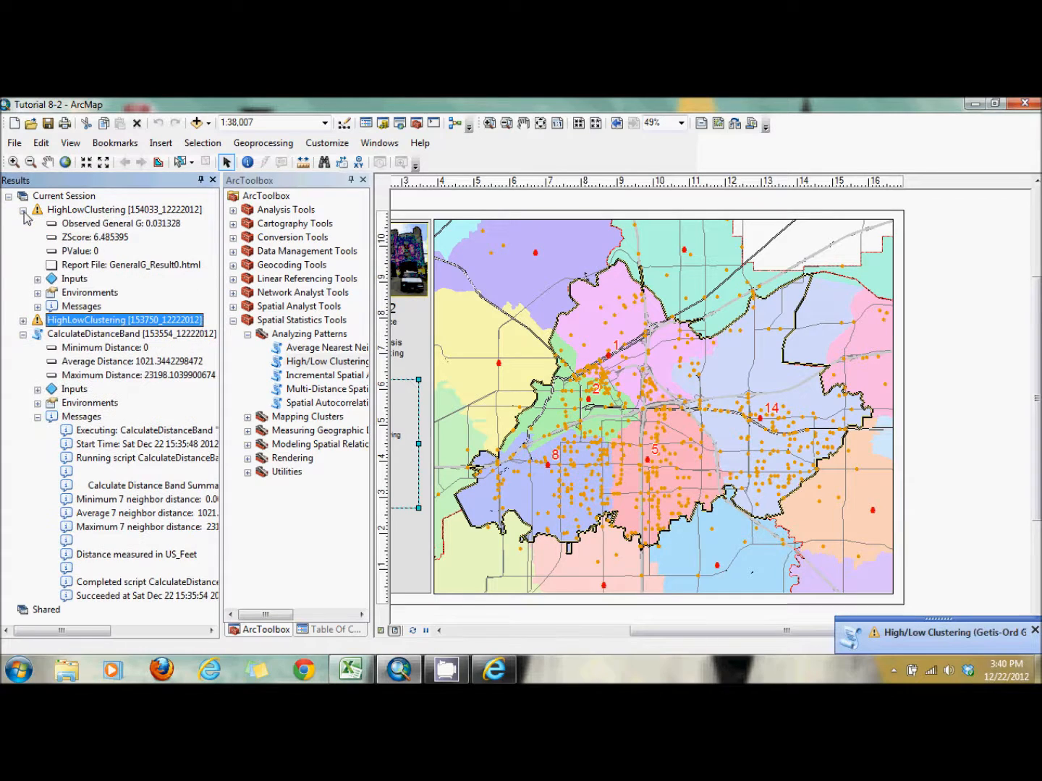
{"action": "left_click", "coordinate": [37, 307]}
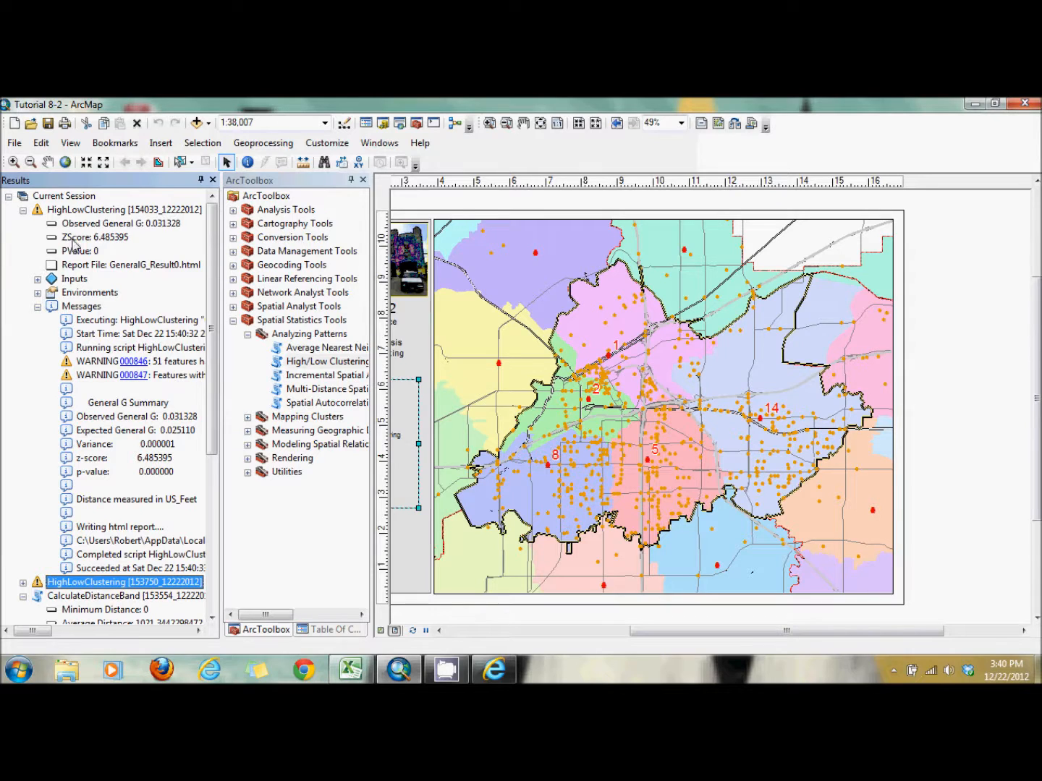
{"action": "left_click", "coordinate": [38, 306]}
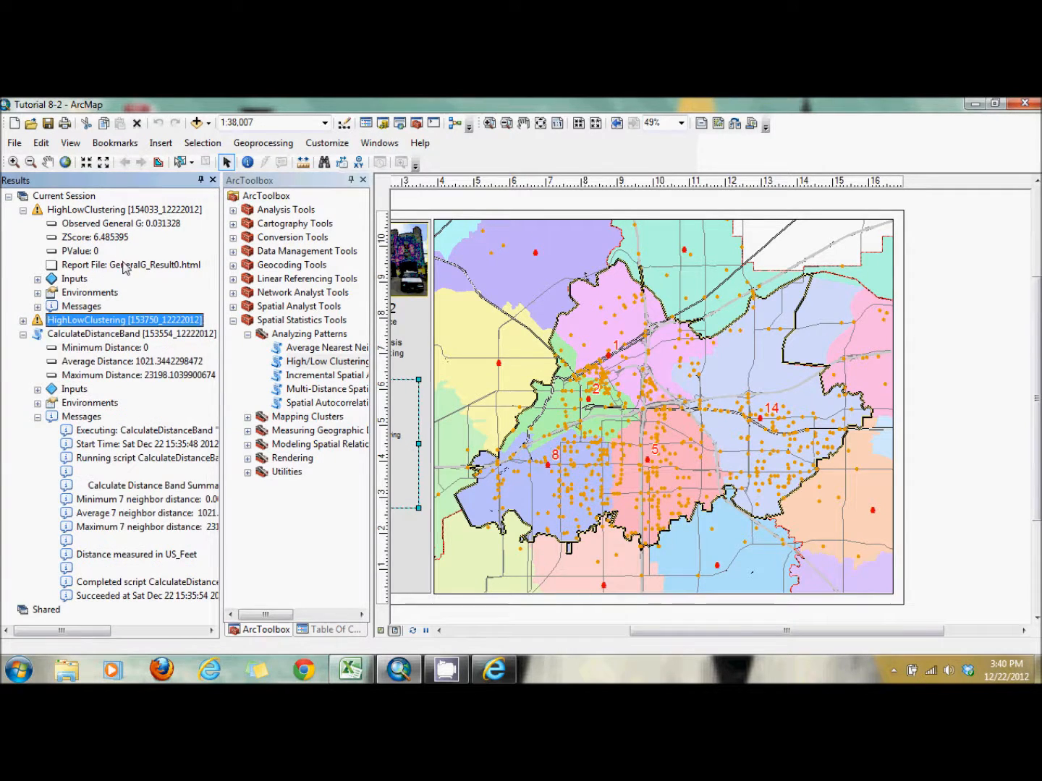
View the newest run's report GeneralG_Result0.html, then close all open report pages
{"action": "double_click", "coordinate": [126, 266]}
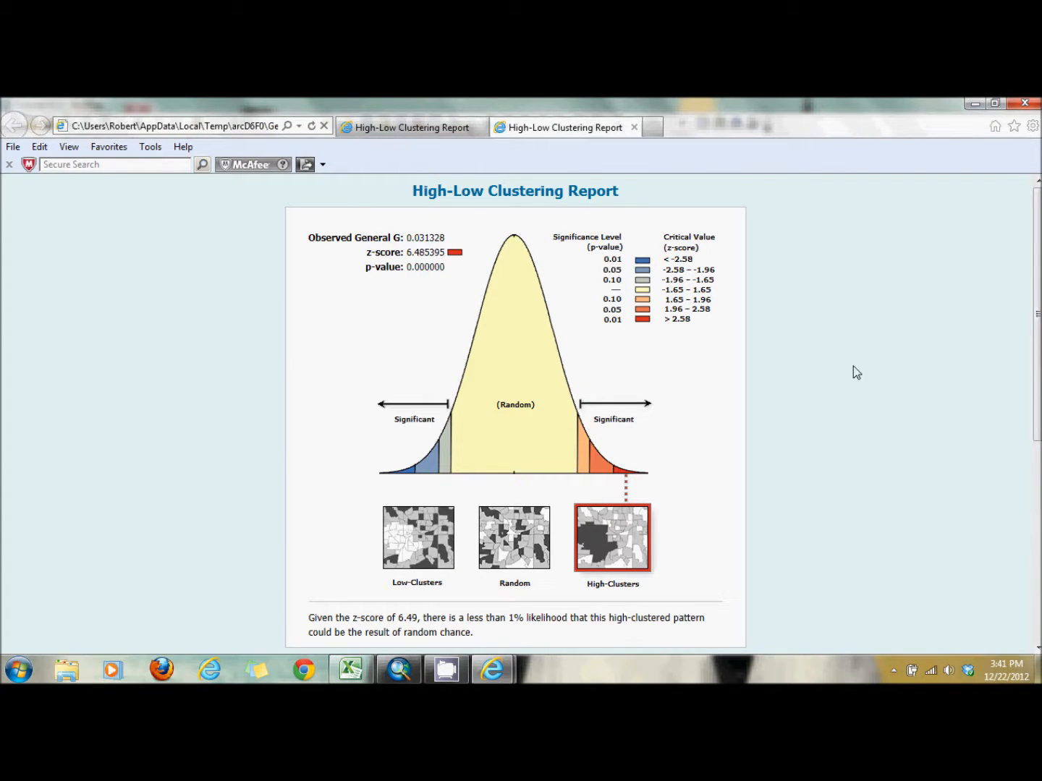
{"action": "left_click", "coordinate": [1026, 105]}
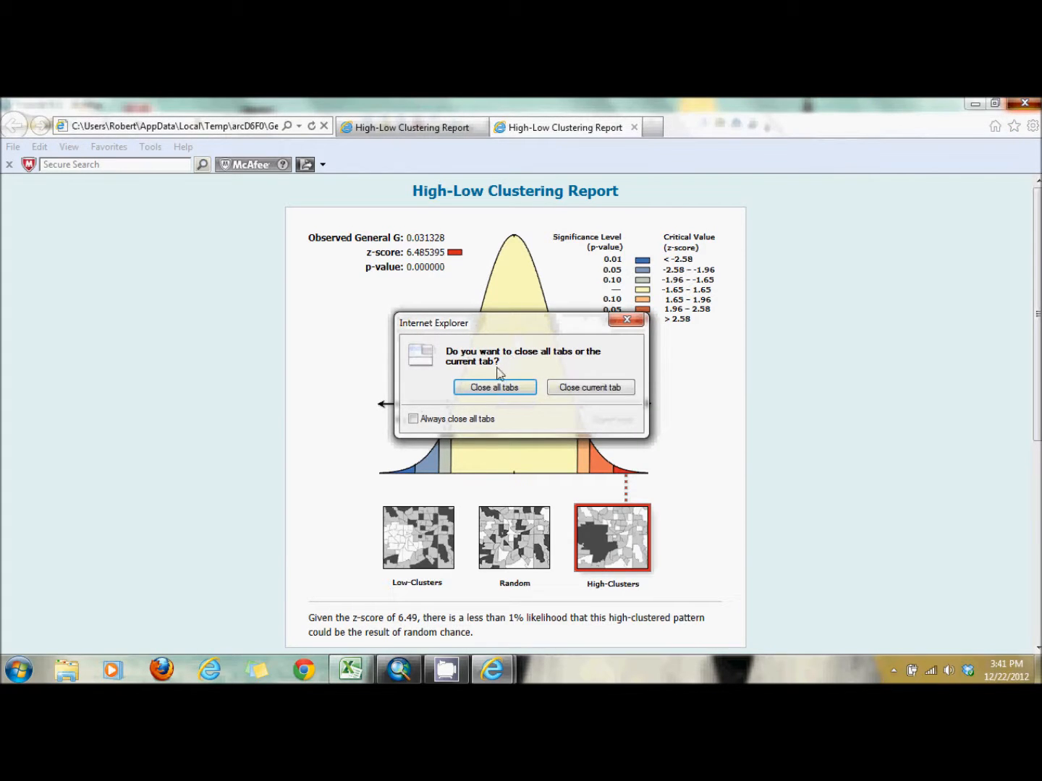
{"action": "left_click", "coordinate": [487, 391]}
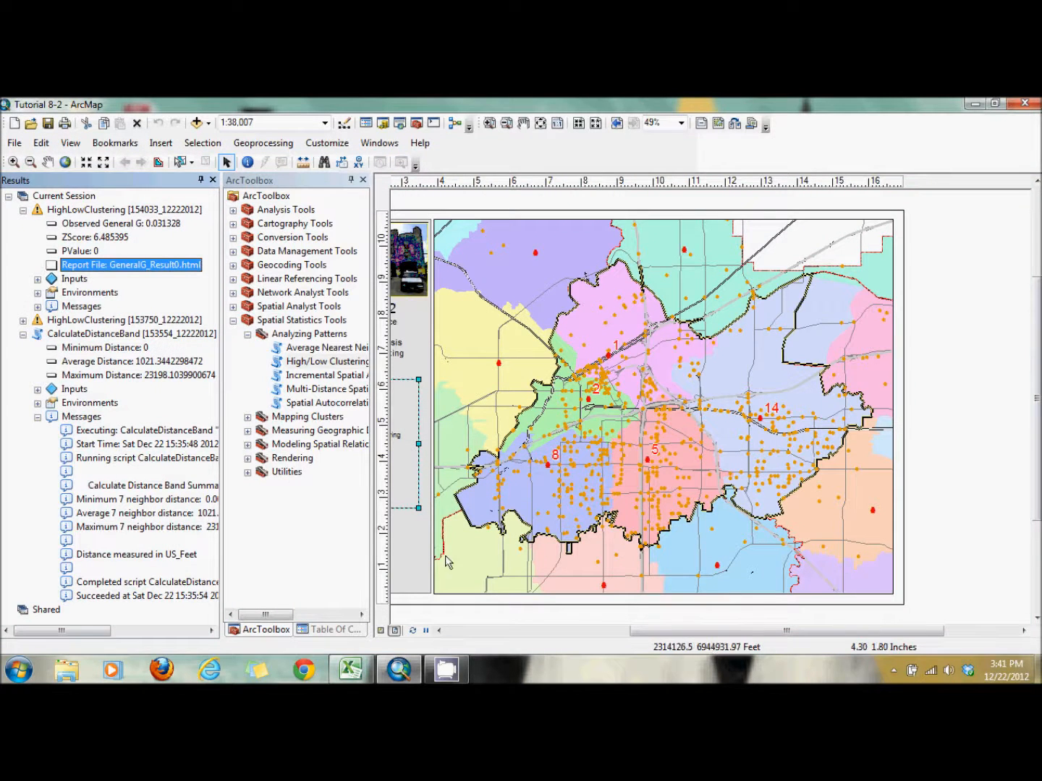
Close the geoprocessing results list and set the Maximum Z-Score in the layout's statistics text to 8.73, checking the Excel table
{"action": "left_click", "coordinate": [214, 180]}
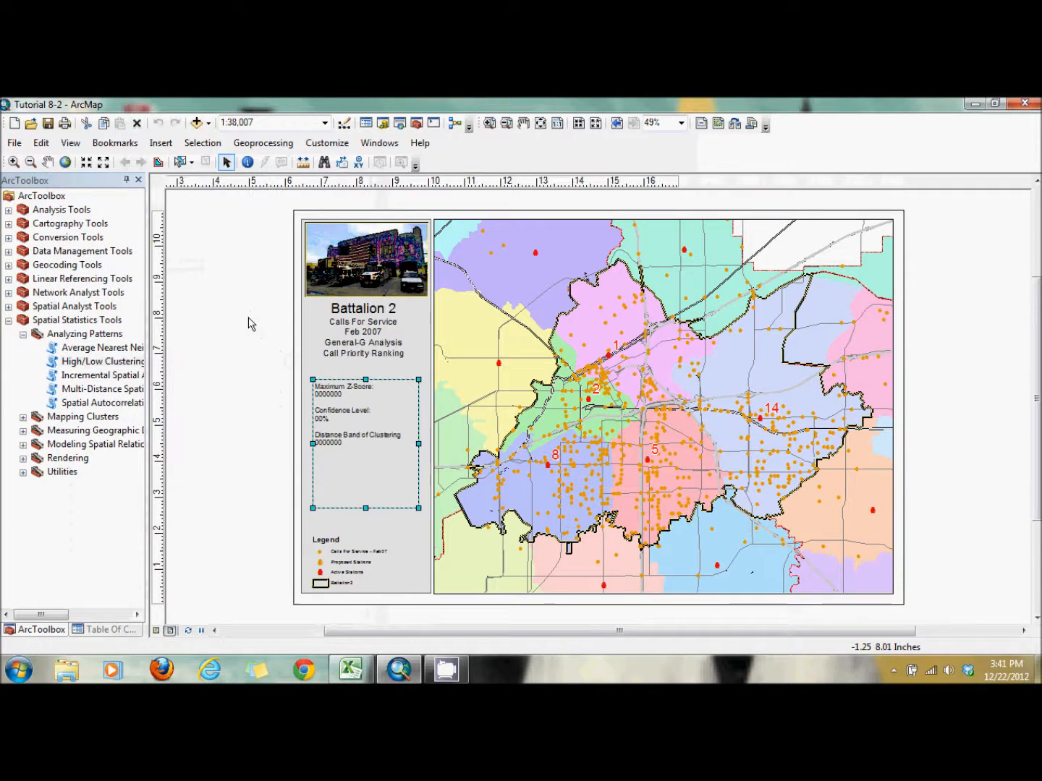
{"action": "double_click", "coordinate": [335, 400]}
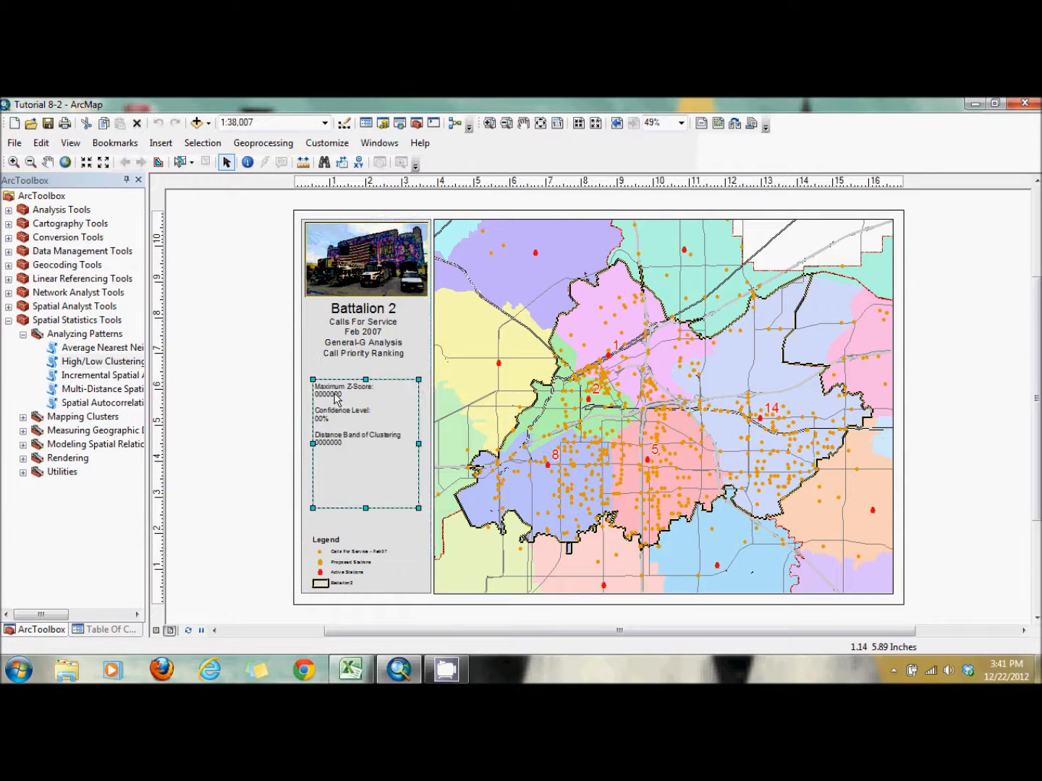
{"action": "left_click_drag", "start_coordinate": [443, 281], "coordinate": [403, 285]}
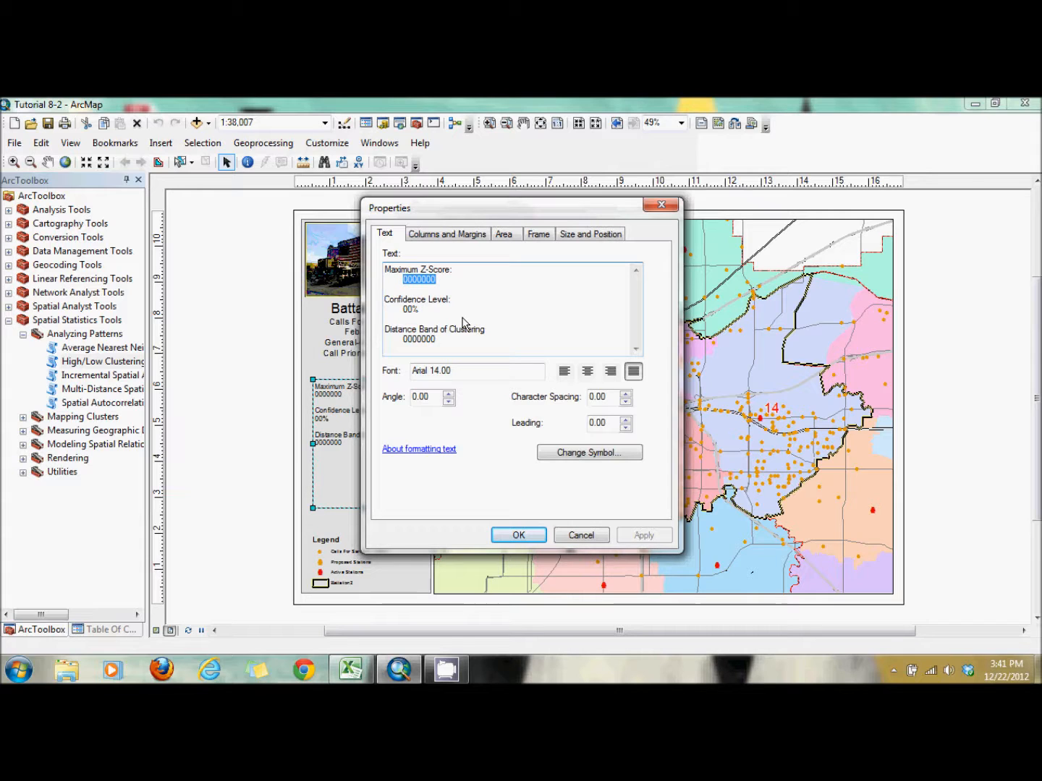
{"action": "left_click", "coordinate": [351, 669]}
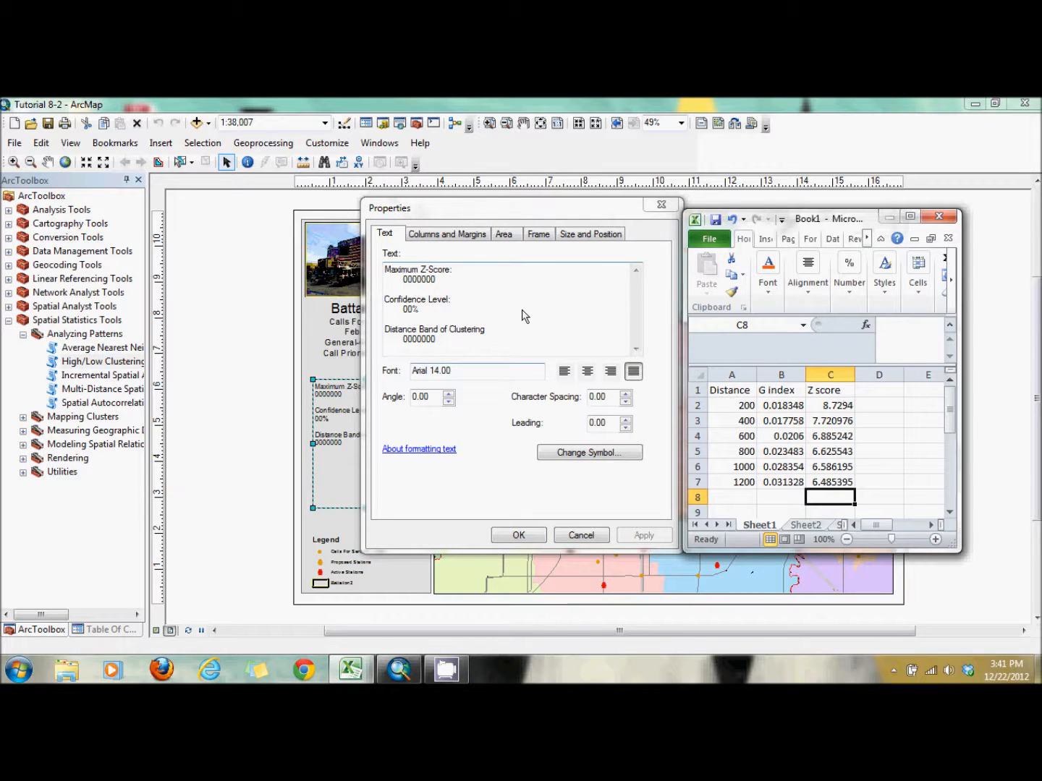
{"action": "left_click", "coordinate": [464, 282]}
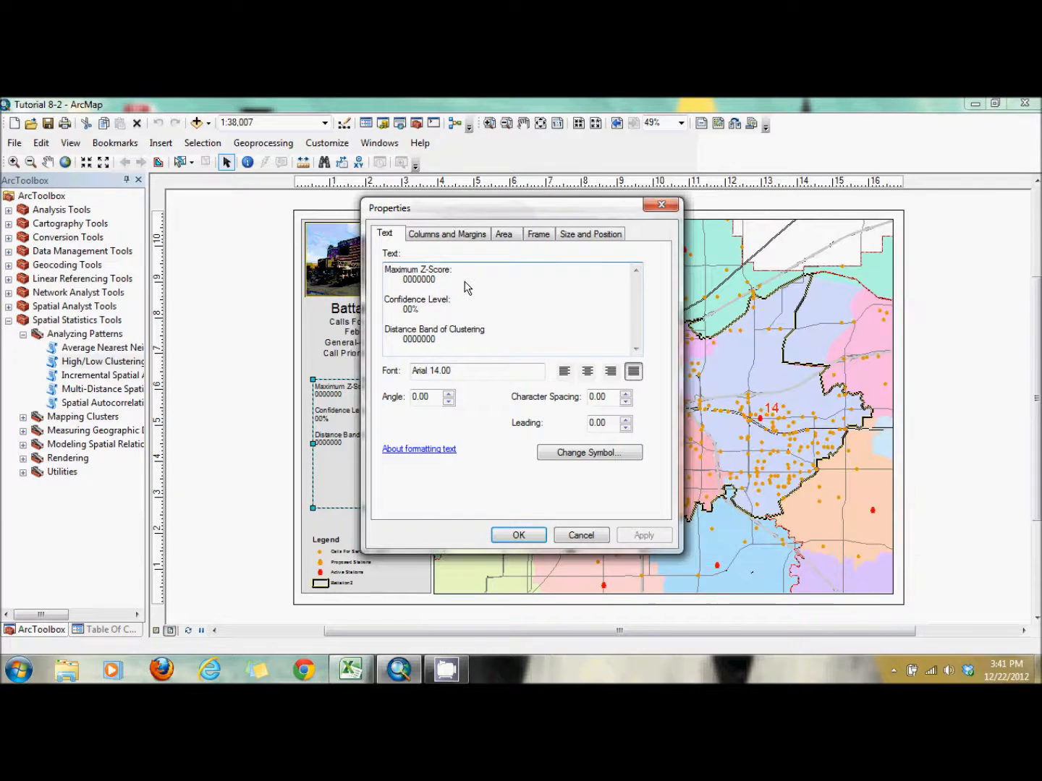
{"action": "key", "text": "BackSpace"}
{"action": "key", "text": "BackSpace"}
{"action": "key", "text": "BackSpace"}
{"action": "key", "text": "BackSpace"}
{"action": "key", "text": "BackSpace"}
{"action": "key", "text": "BackSpace"}
{"action": "type", "text": "8.73"}
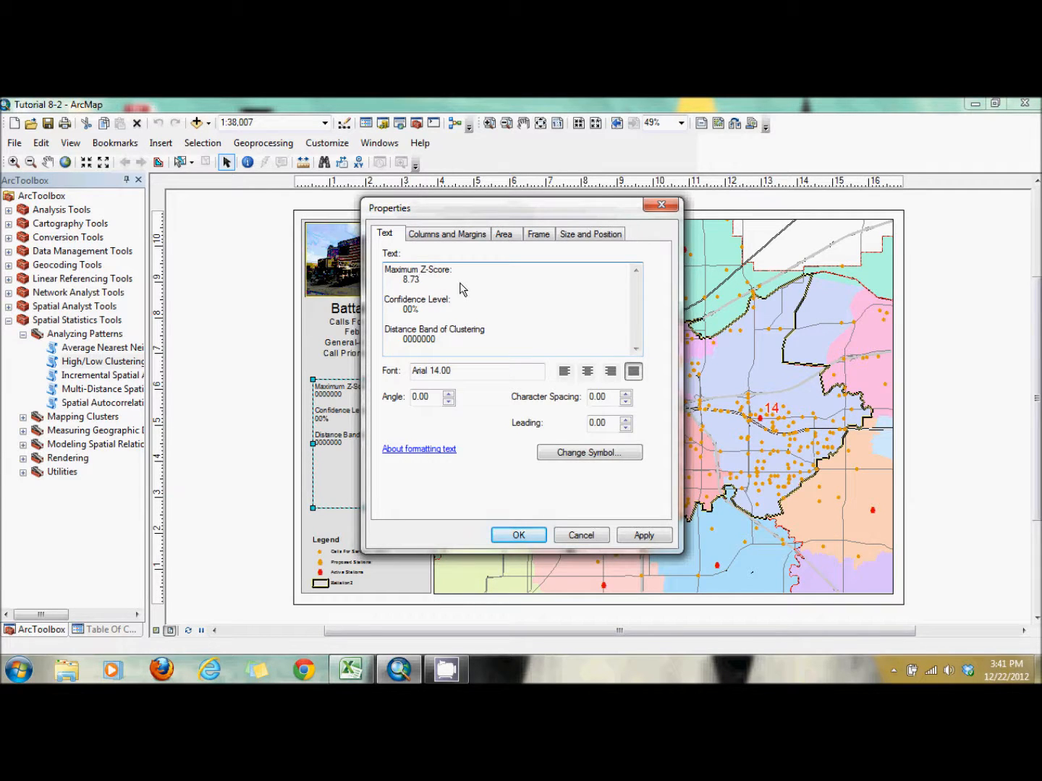
Set the confidence level to 95% and the distance band of clustering to 200 feet in the text, apply the changes and deselect it
{"action": "left_click_drag", "start_coordinate": [418, 309], "coordinate": [407, 316]}
{"action": "left_click_drag", "start_coordinate": [439, 340], "coordinate": [404, 349]}
{"action": "type", "text": "200 feet"}
{"action": "left_click", "coordinate": [516, 536]}
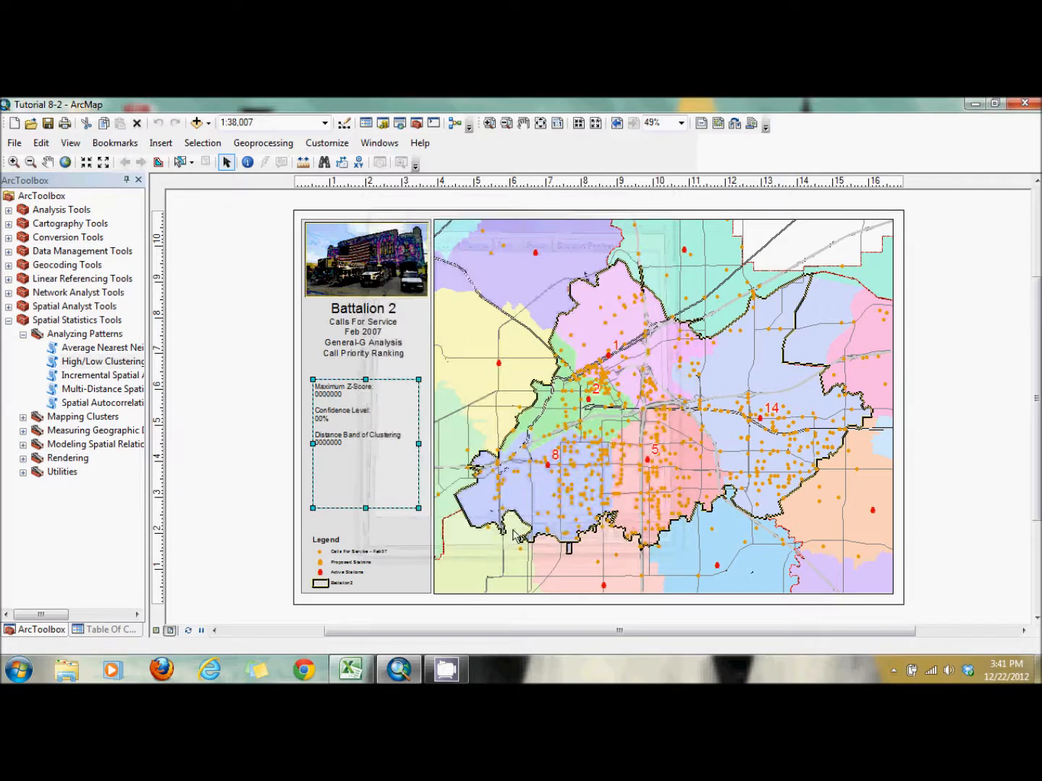
{"action": "left_click", "coordinate": [255, 469]}
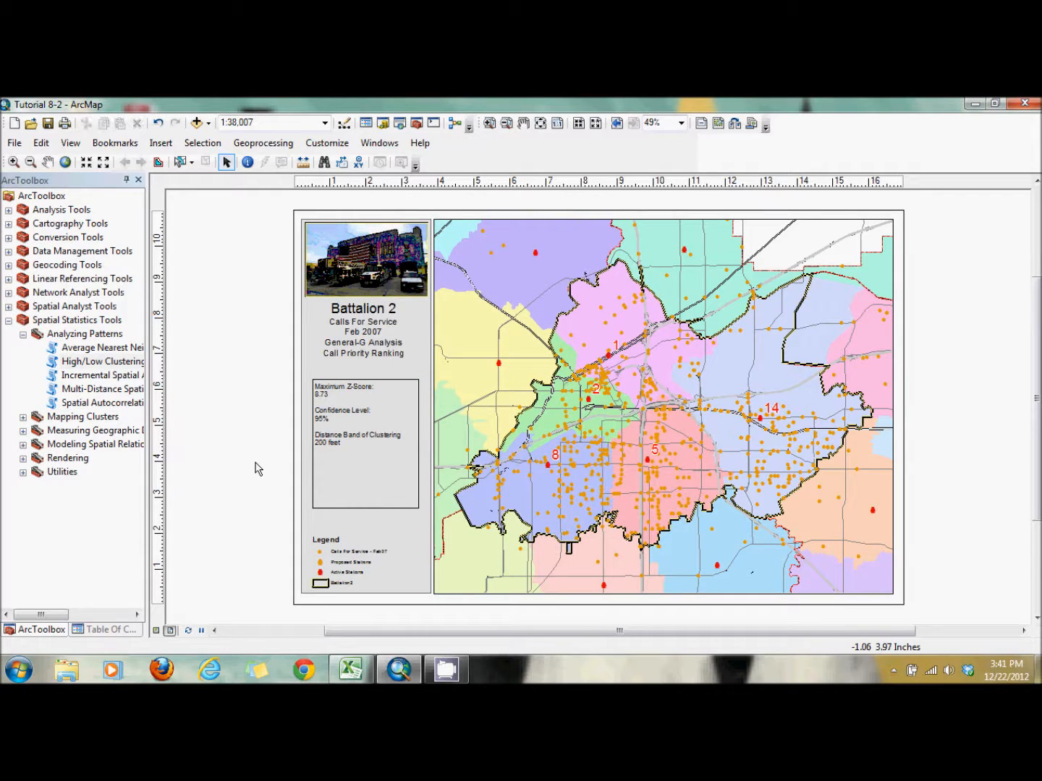